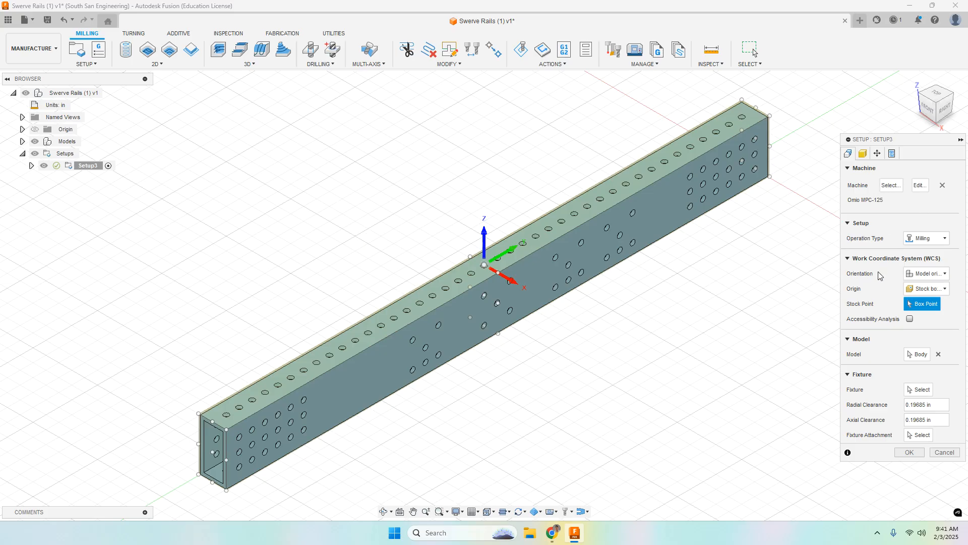
Orient the setup by Z axis/plane & X axis, using the rail's narrow top face for Z and the near end's short top edge for X
click(925, 274)
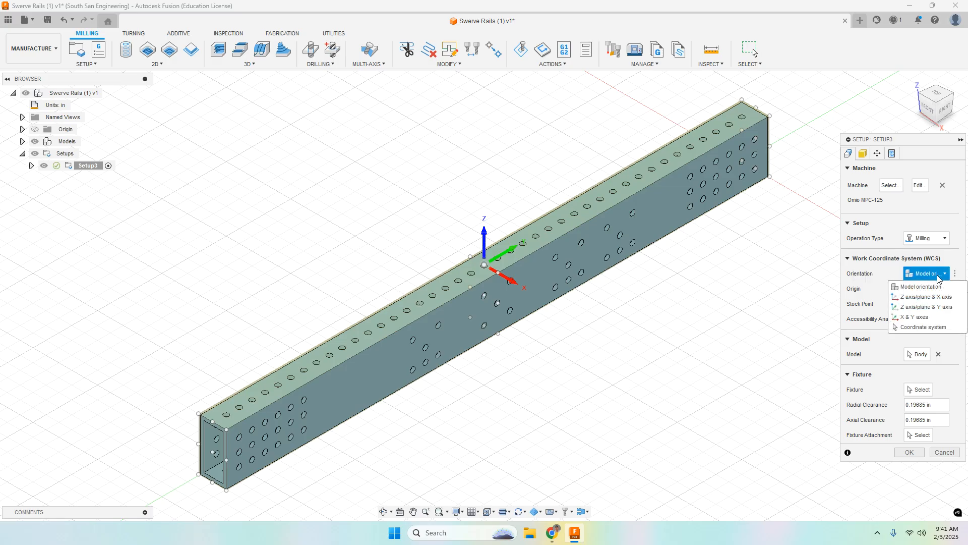
click(921, 298)
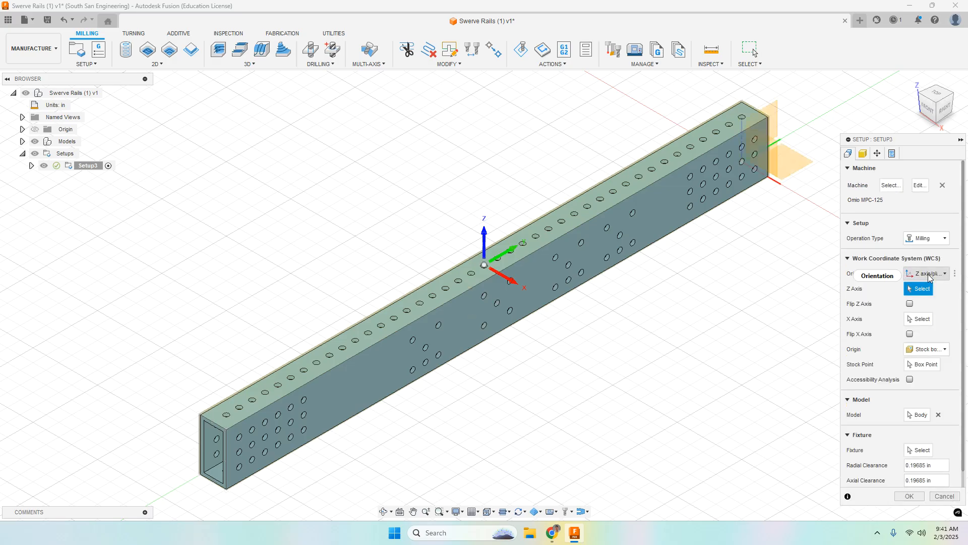
click(926, 274)
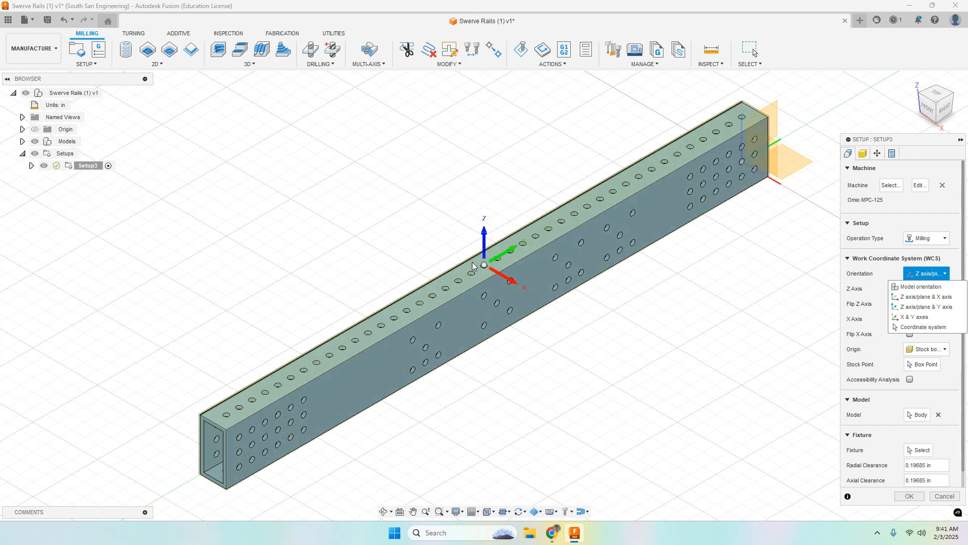
click(915, 296)
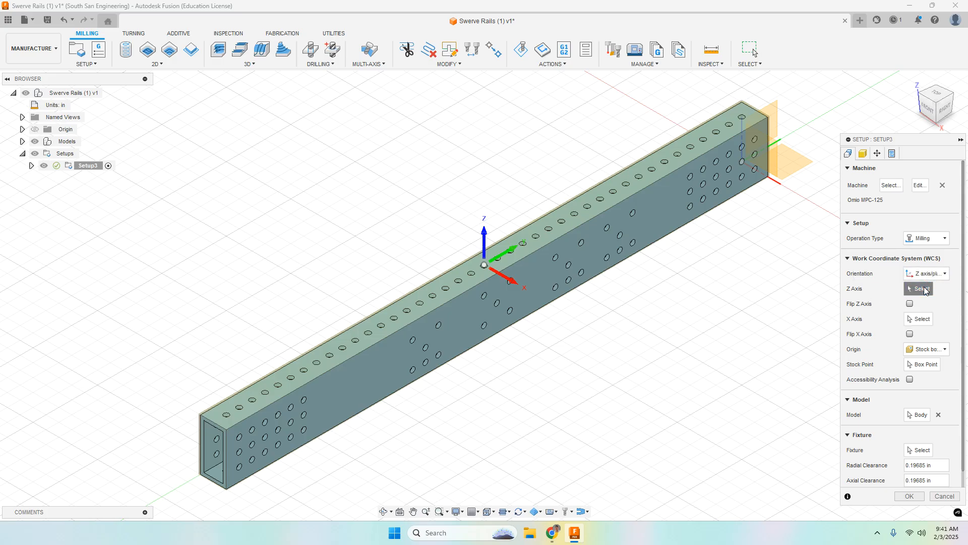
click(459, 275)
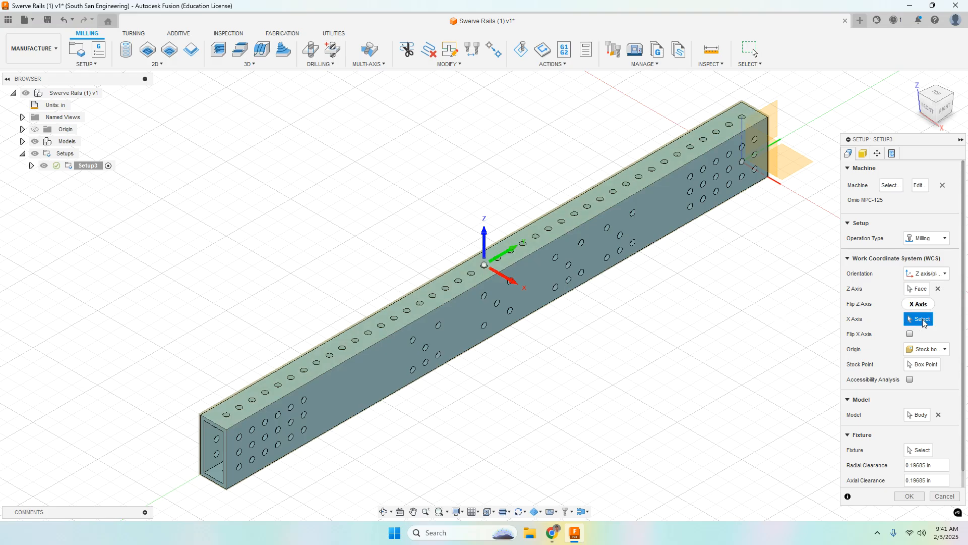
click(213, 421)
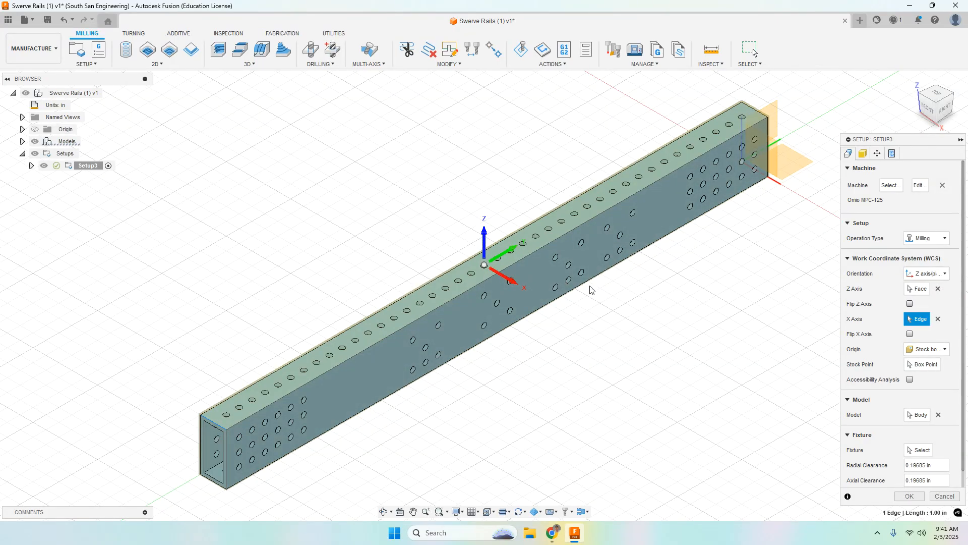
Set the origin to a model box point at the outer top corner of the rail's near end, on the back side
click(940, 350)
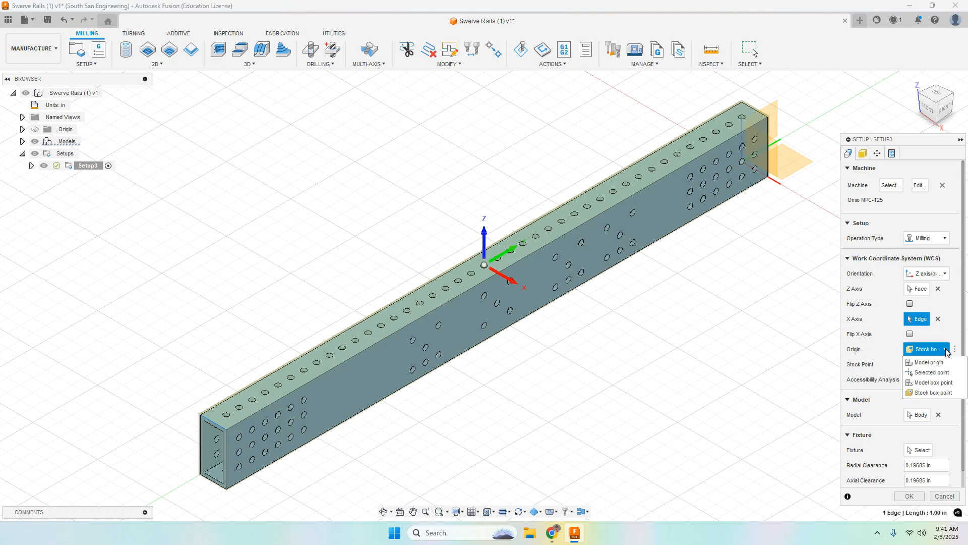
click(934, 382)
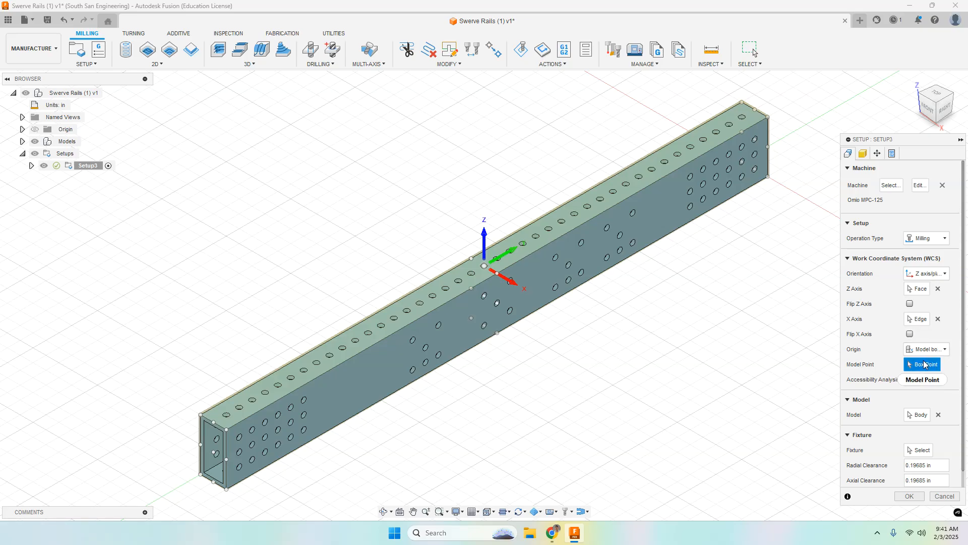
click(200, 416)
mouse_move(385, 404)
shift+middle_down()
mouse_move(423, 391)
mouse_move(392, 385)
mouse_move(395, 393)
shift+middle_up()
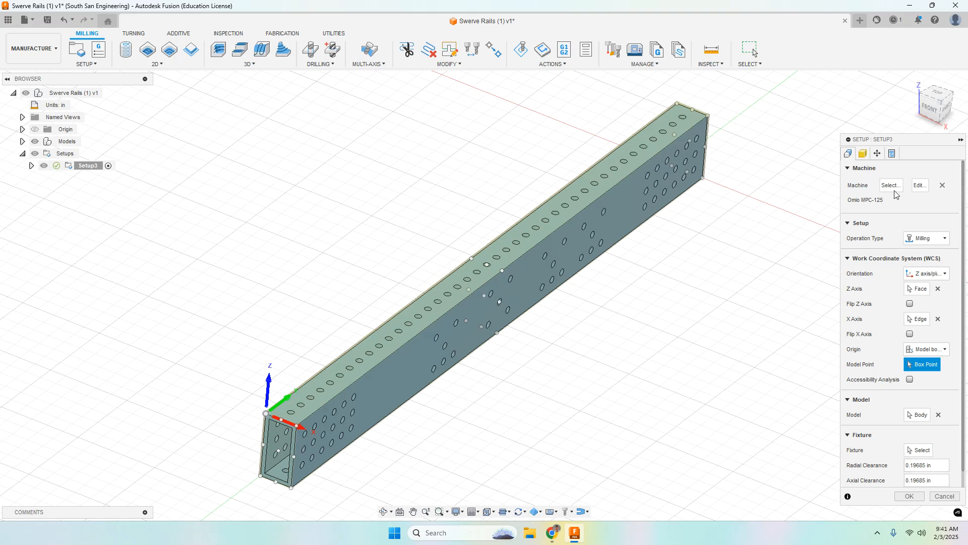
Set the stock offset mode to no additional stock and accept the setup
click(863, 154)
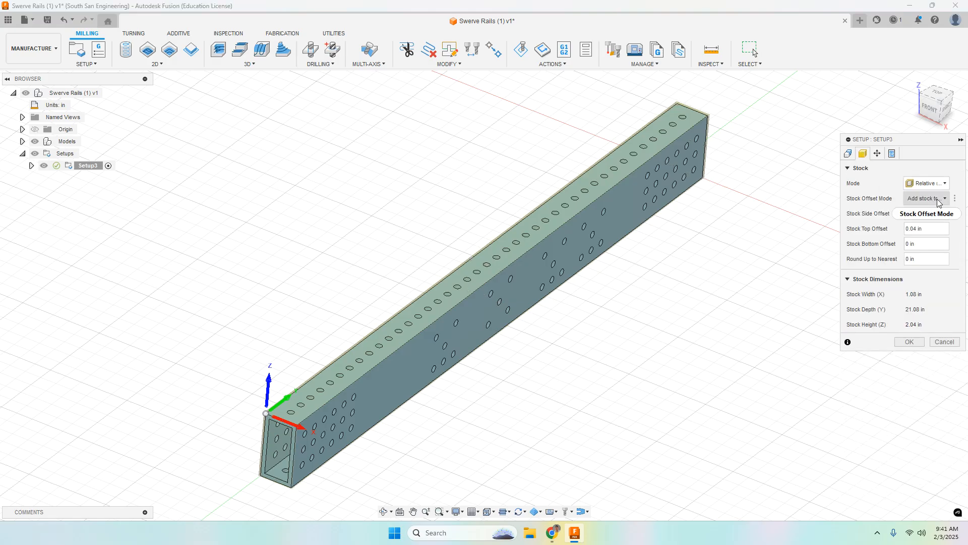
click(934, 201)
click(892, 212)
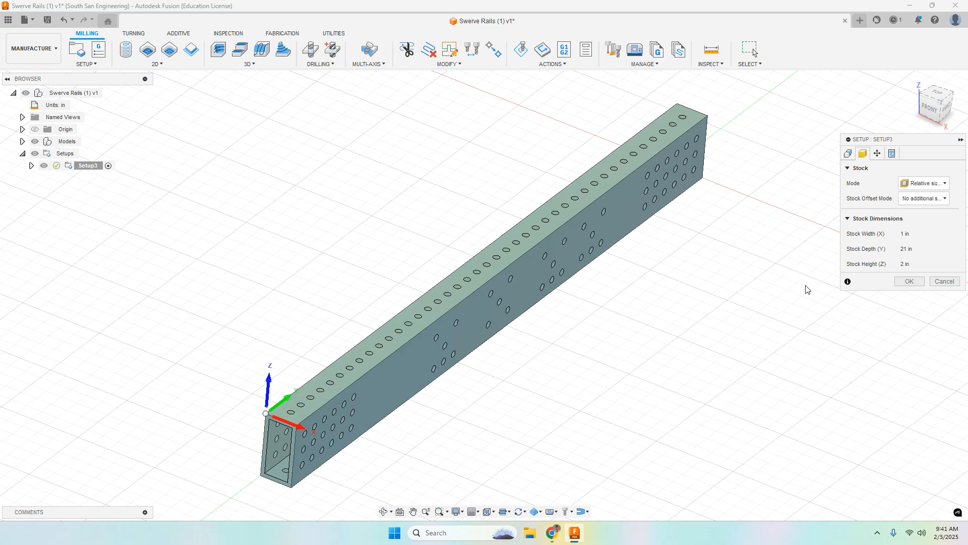
click(909, 281)
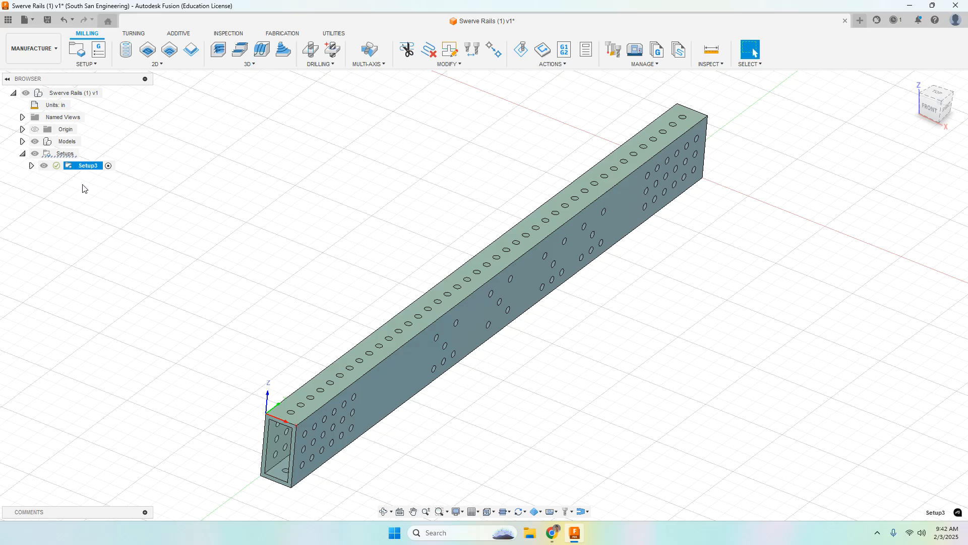
Rename the finished setup as Top Rail
click(86, 168)
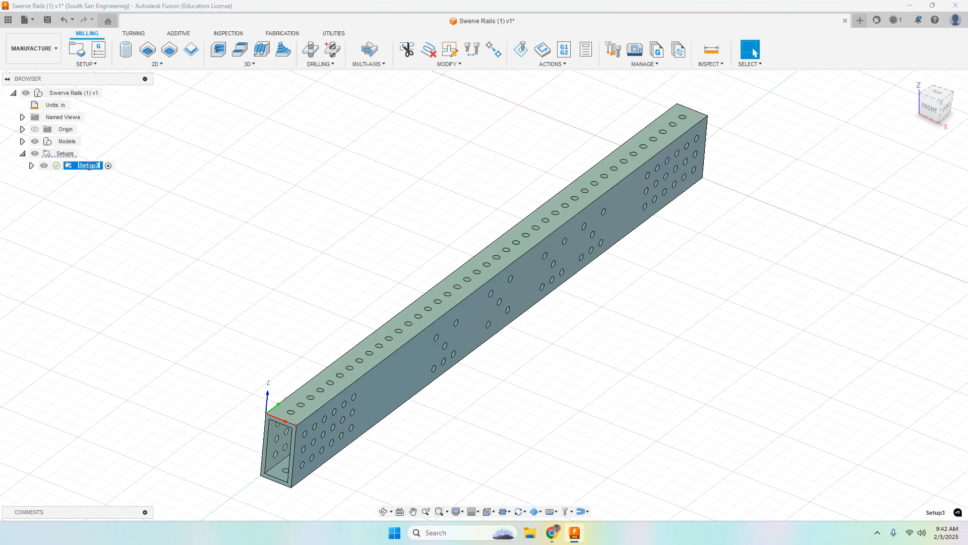
text(T)
key(Return)
Start a Bore operation and assign the 4mm Flat Endmill from the cloud Omio CNC Tools library with the Aluminum - Roughing preset
click(126, 53)
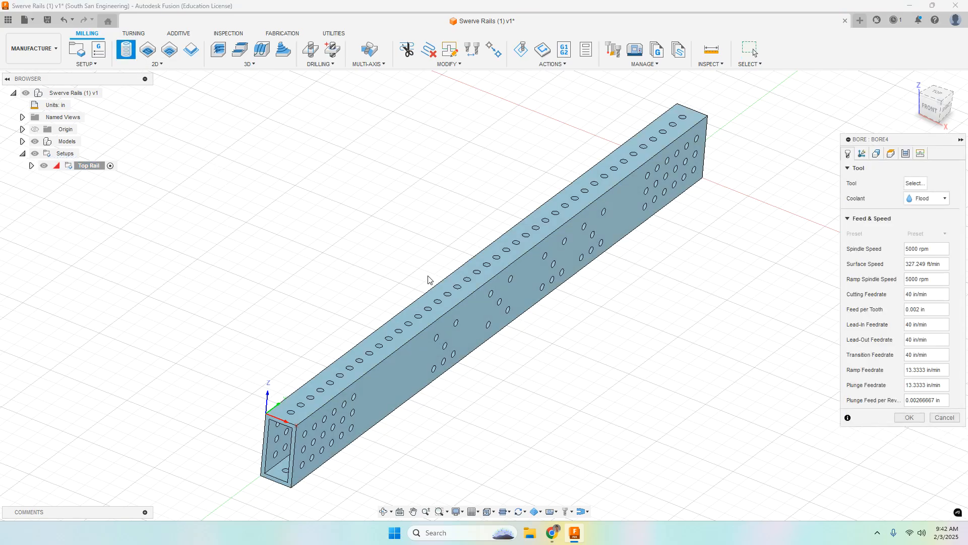
click(918, 185)
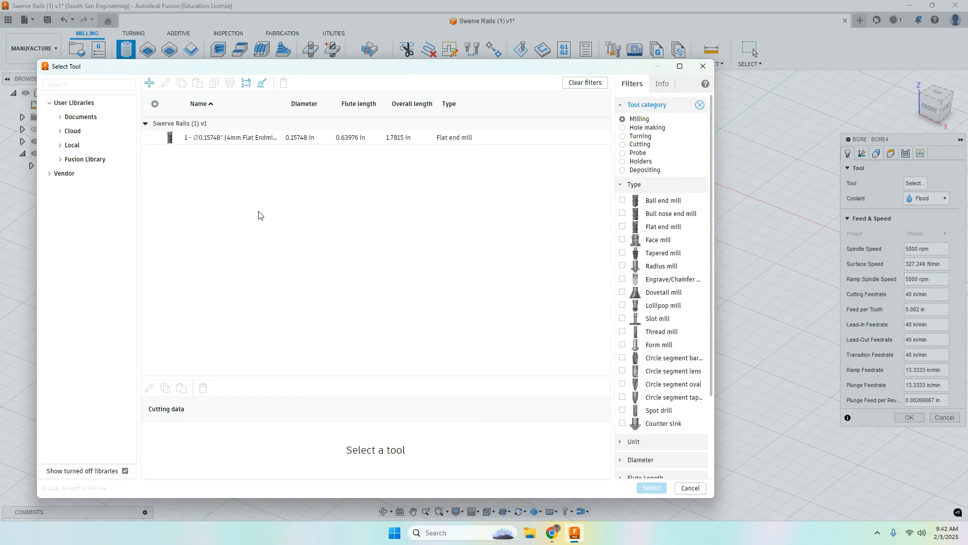
click(75, 131)
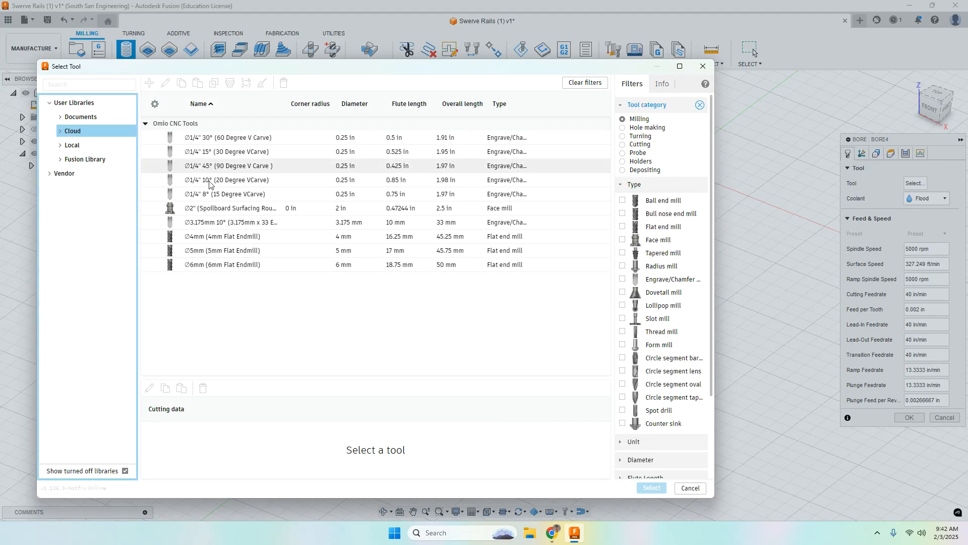
click(199, 238)
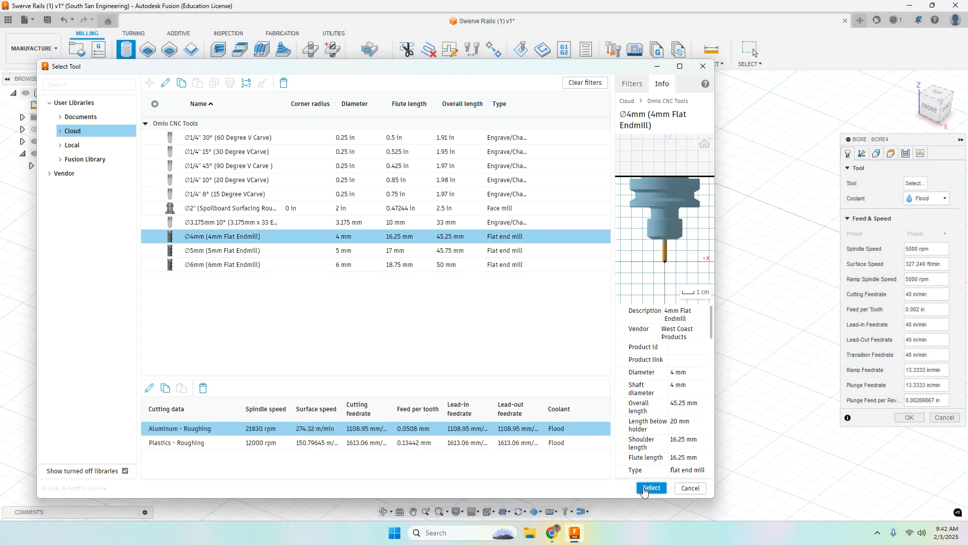
click(651, 487)
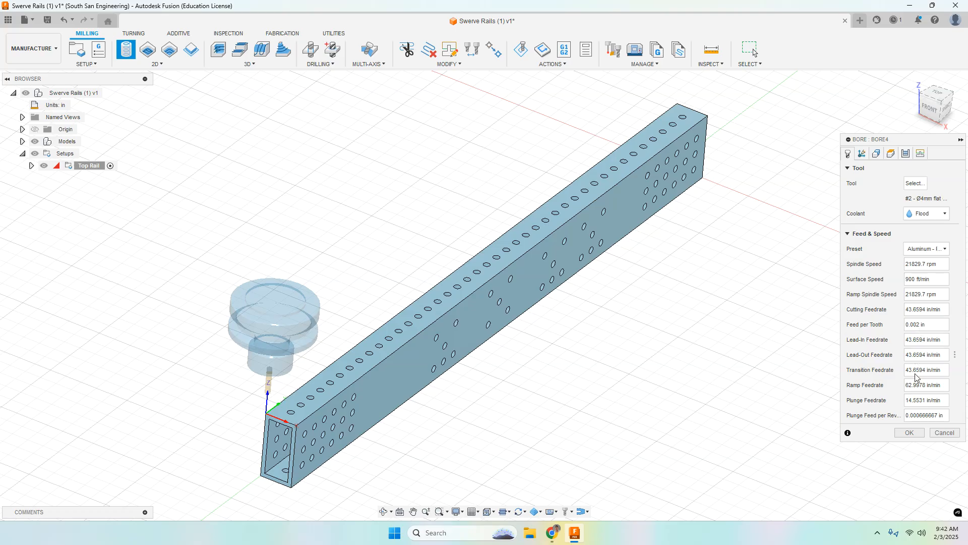
Choose one top-face hole as the bore geometry and include all holes of the same diameter
click(862, 154)
click(877, 154)
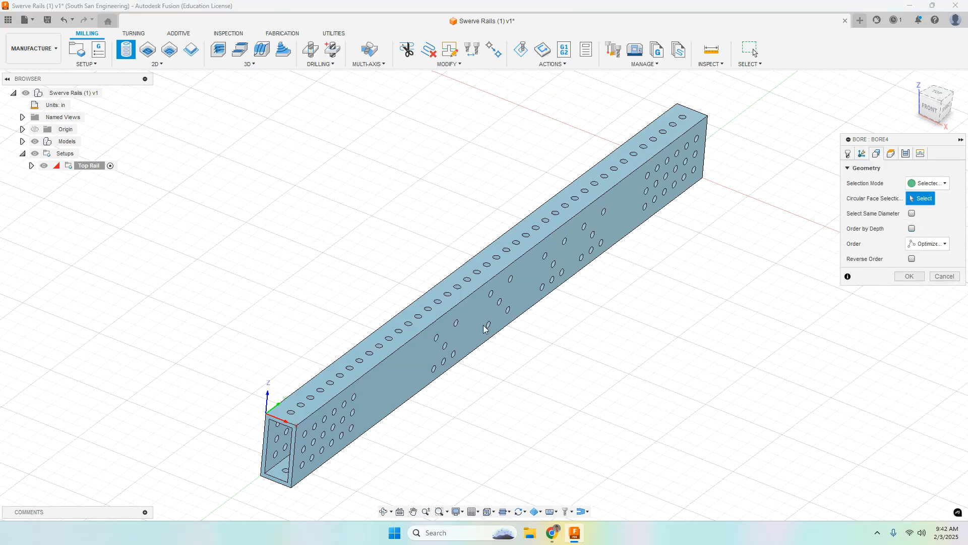
click(331, 383)
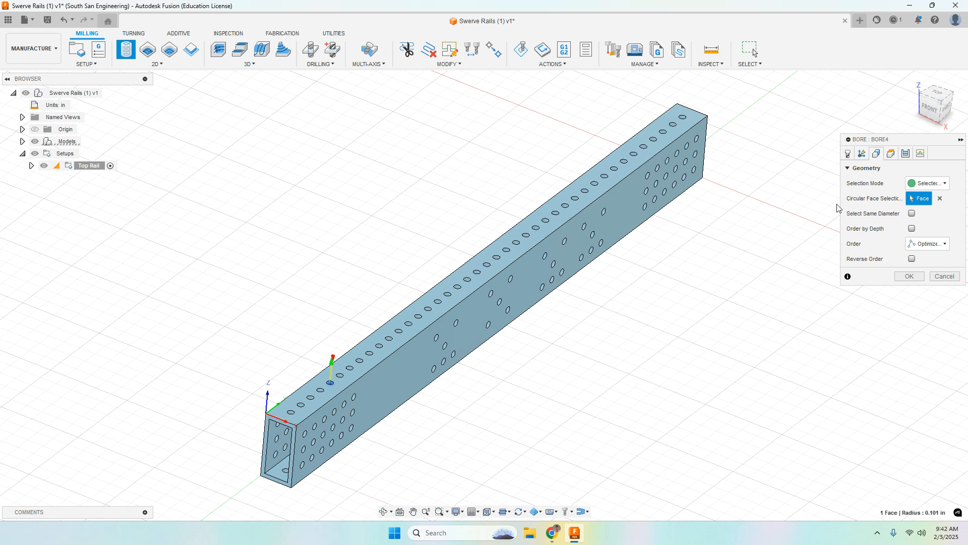
click(912, 214)
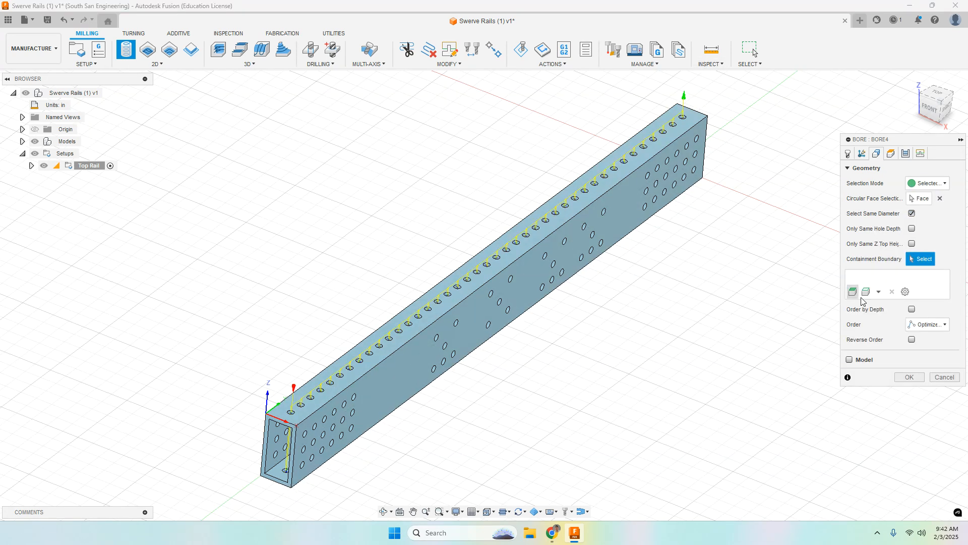
Set the bore's bottom height offset to -.02 in from the hole bottom, review the ramp angle, and generate the toolpath
click(891, 153)
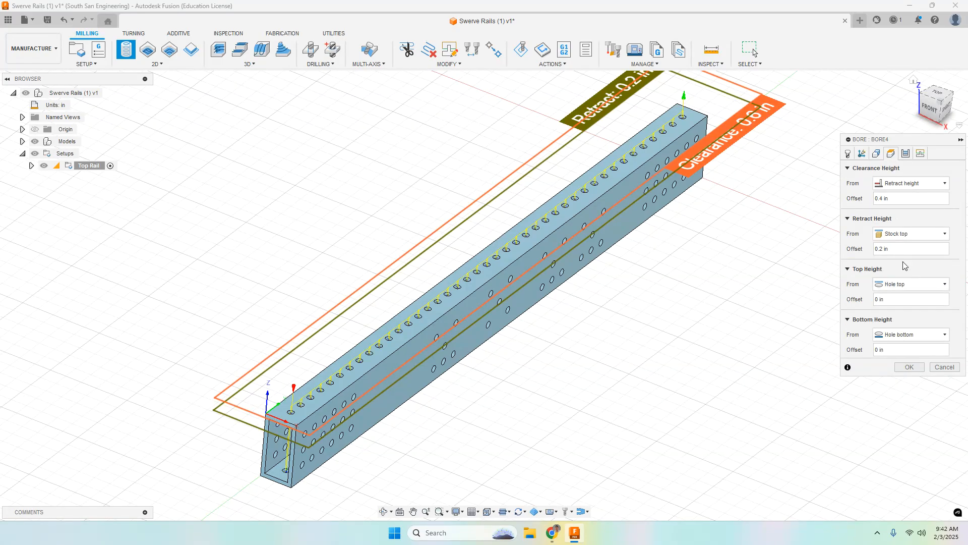
click(896, 347)
text(-.02)
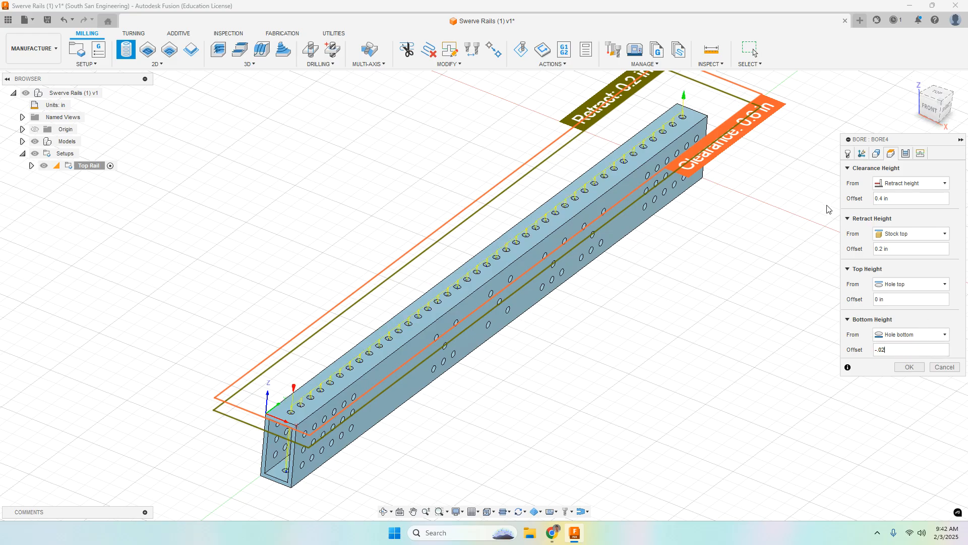
click(906, 153)
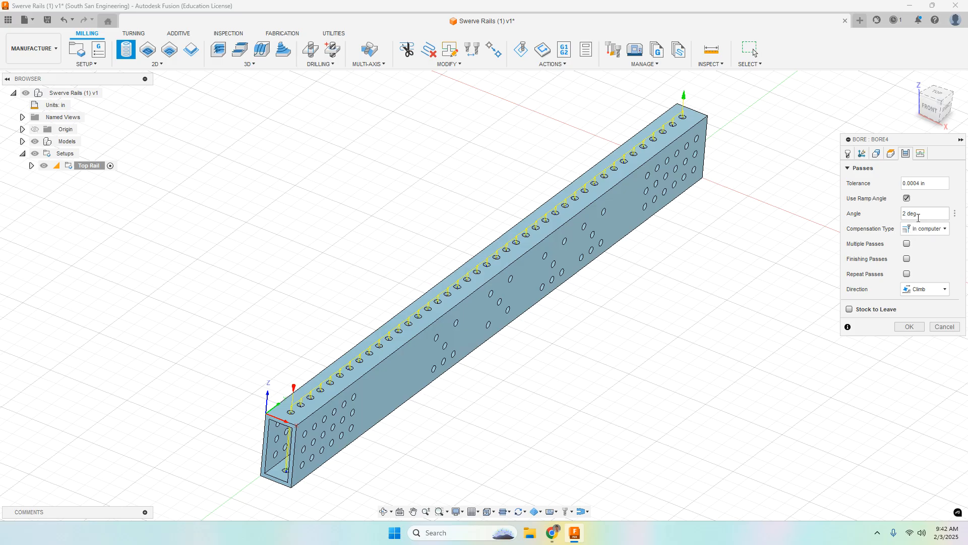
key(BackSpace)
click(909, 327)
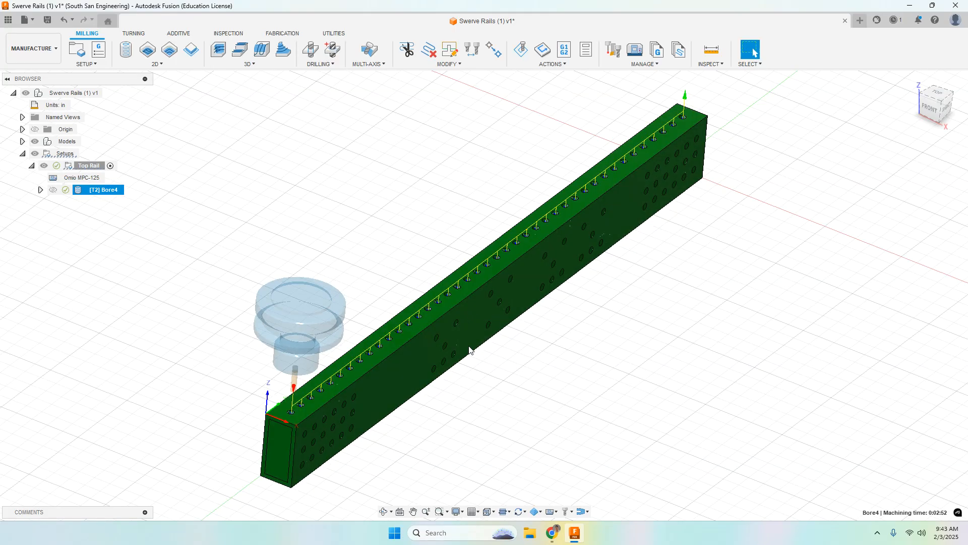
Create a second milling setup for the rail after the Top Rail setup
shift+middle_drag(551, 358, 549, 353)
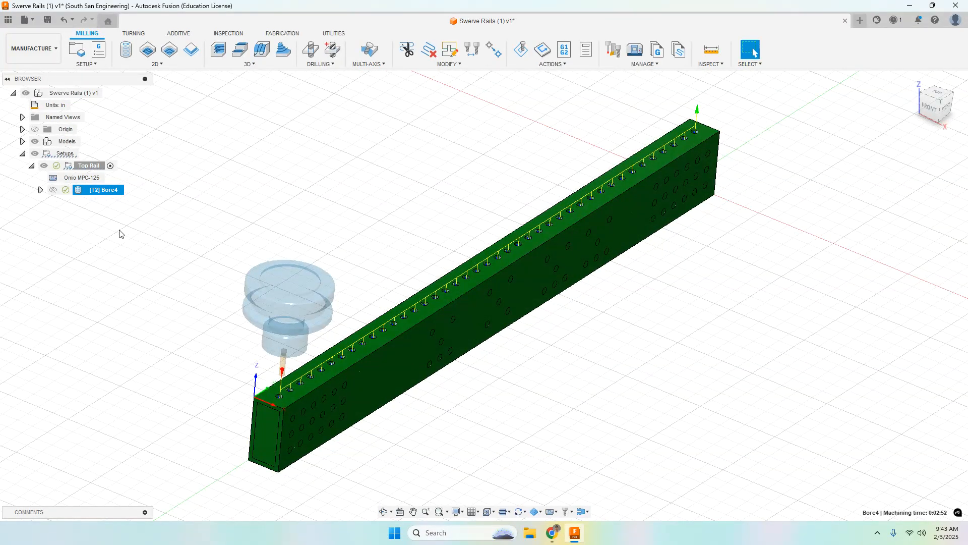
click(120, 232)
click(66, 94)
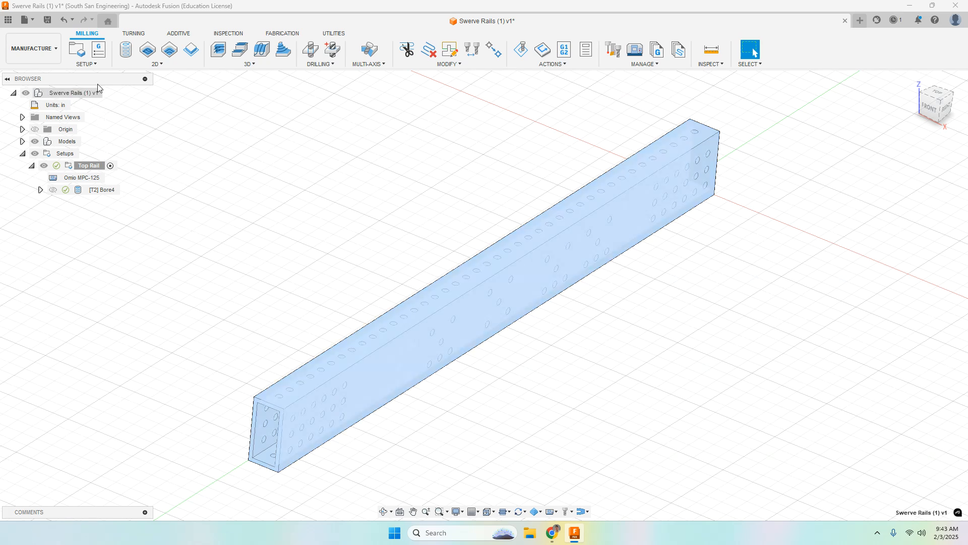
click(77, 50)
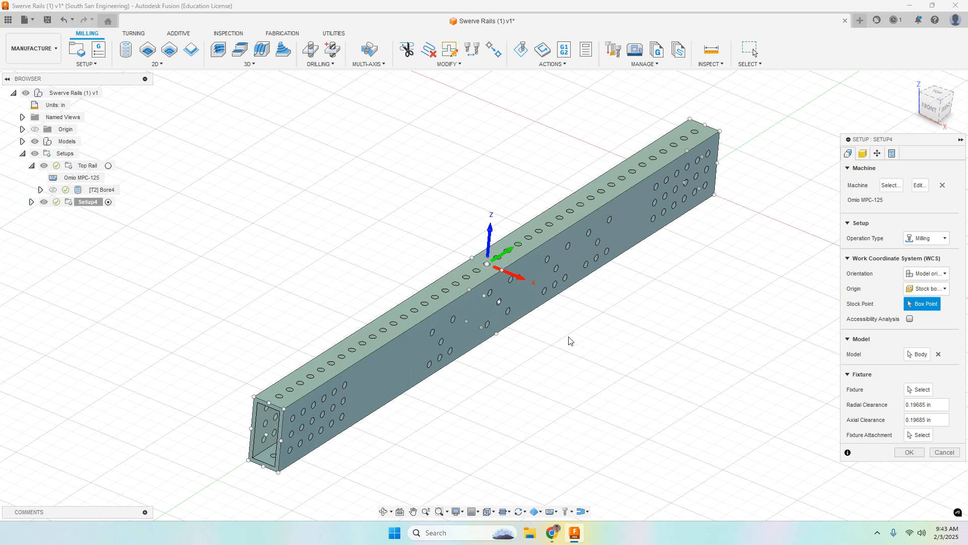
mouse_move(577, 316)
shift+middle_down()
mouse_move(584, 303)
mouse_move(588, 316)
mouse_move(569, 304)
shift+middle_up()
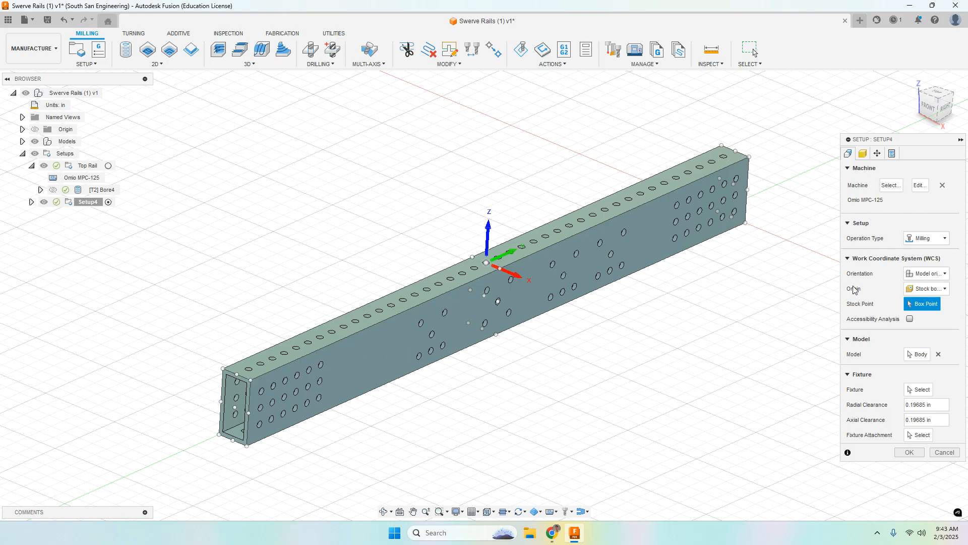
Orient the new setup by Z axis/plane & X axis, using the rail's wide side face for Z and its near vertical end edge for X
click(926, 275)
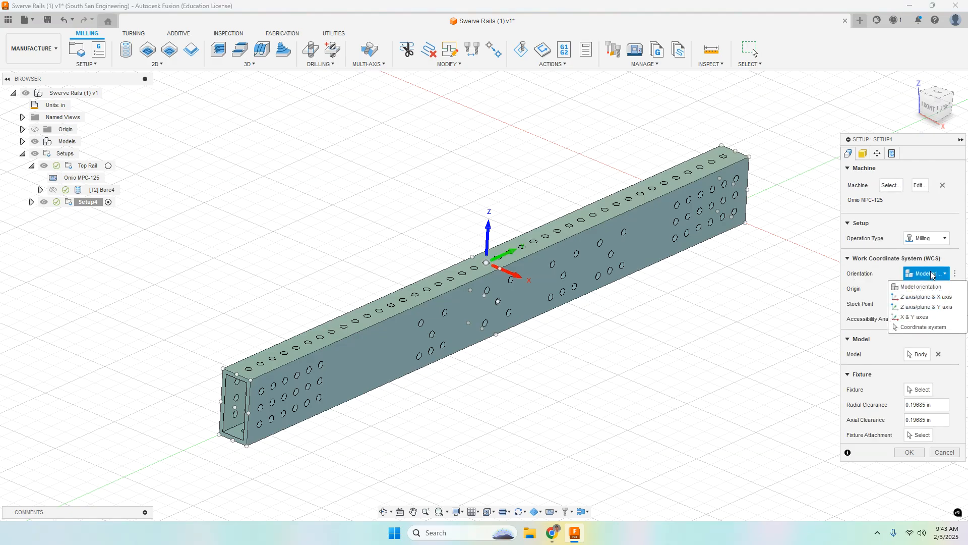
click(913, 297)
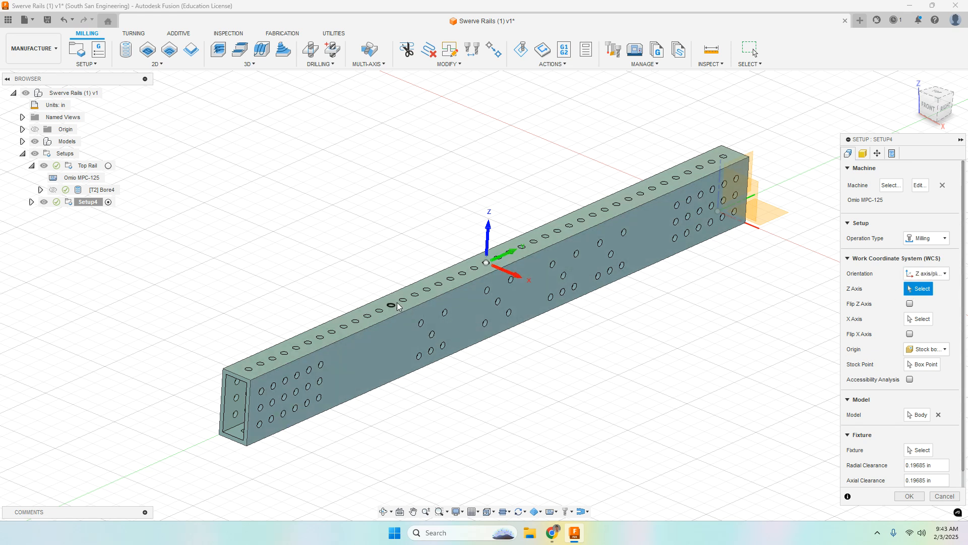
click(353, 356)
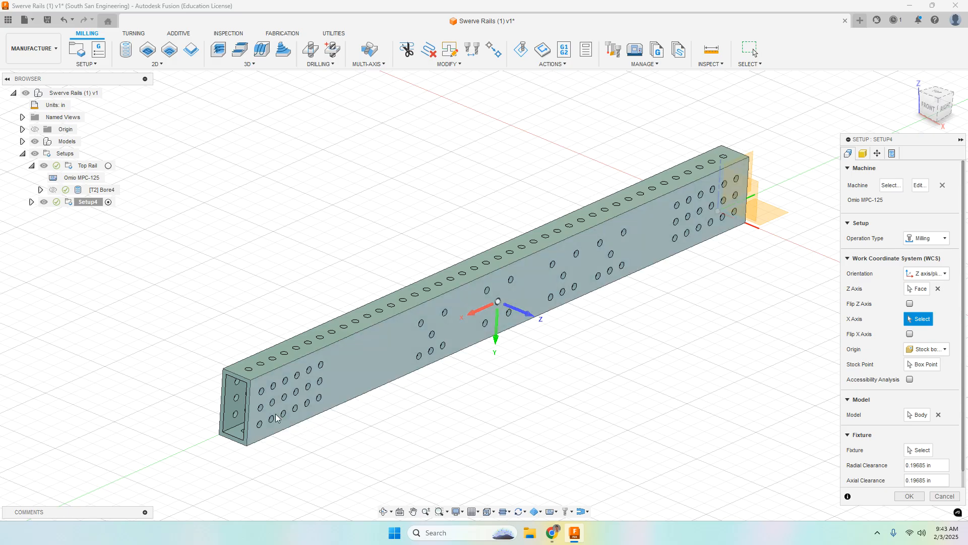
click(249, 404)
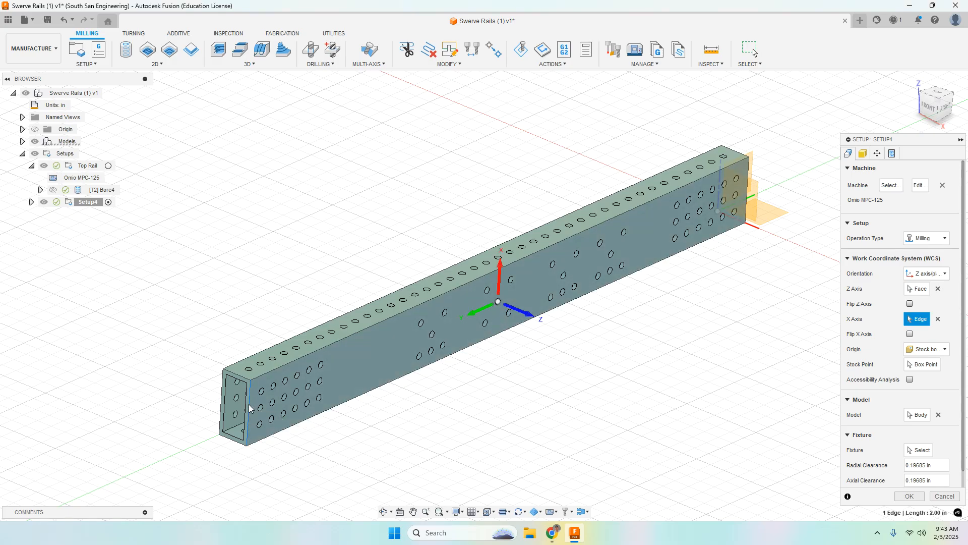
drag(939, 98, 941, 97)
click(941, 97)
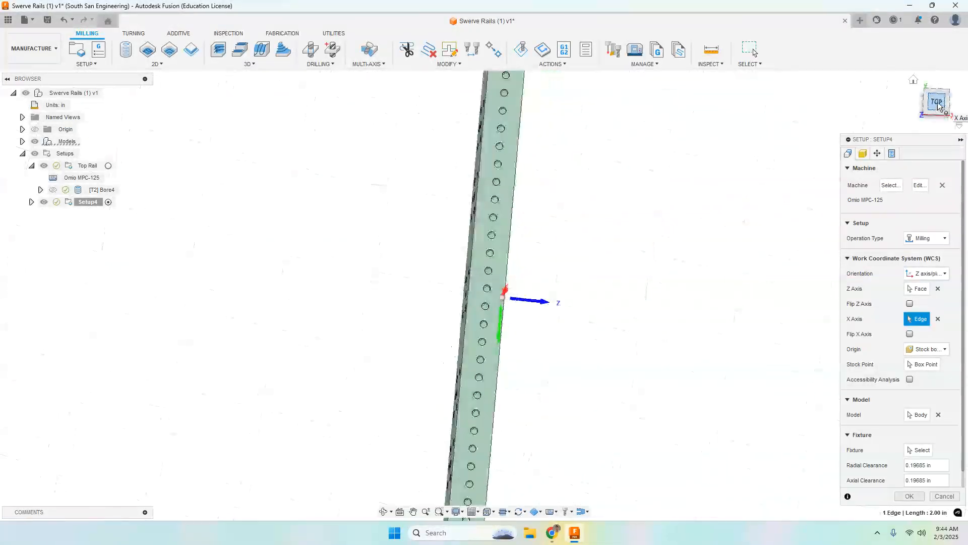
Flip the new setup's X axis so it points across the rail's wide face from the opposite long edge
click(947, 103)
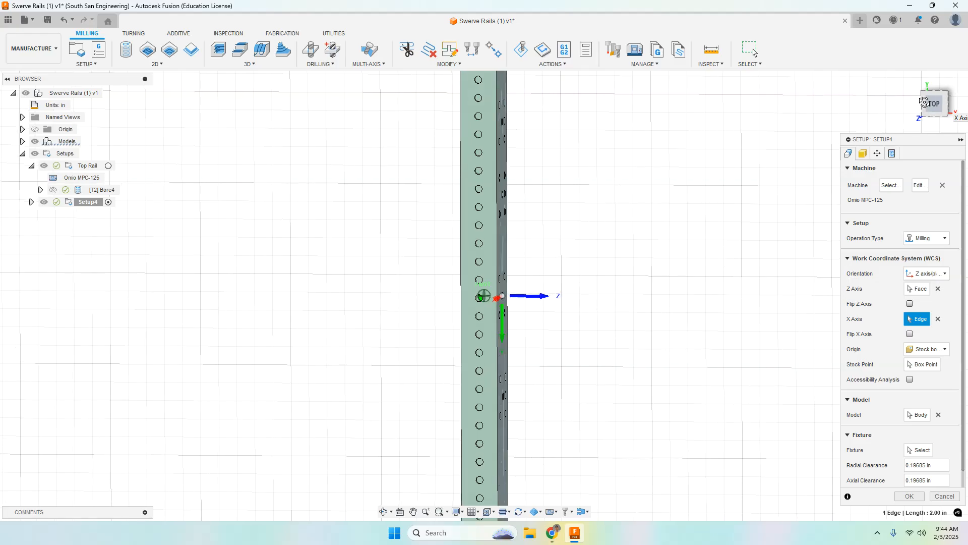
click(942, 105)
shift+middle_drag(675, 288, 641, 278)
scroll(625, 247, down, 5)
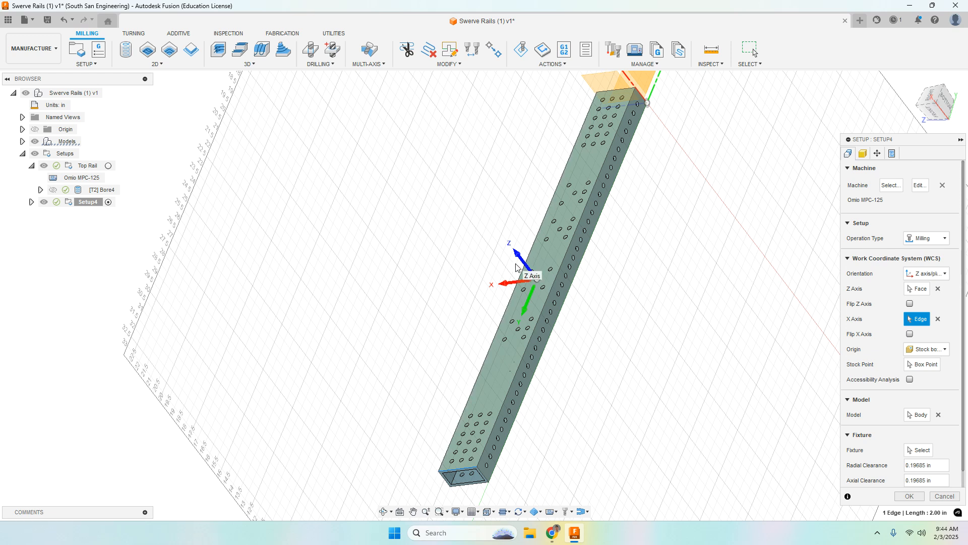
click(504, 285)
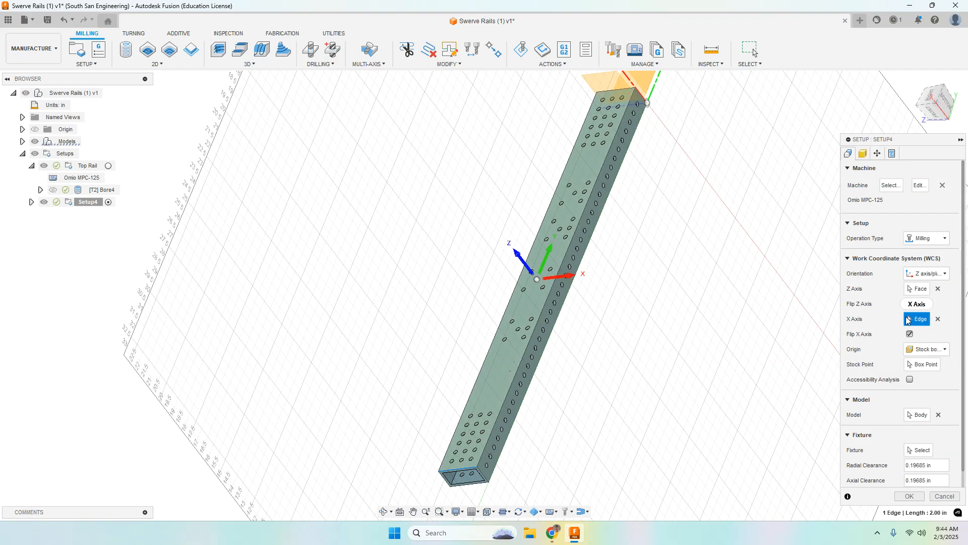
Set the setup's origin to a model box point at the wide face's outer corner on the rail's near open end
click(936, 350)
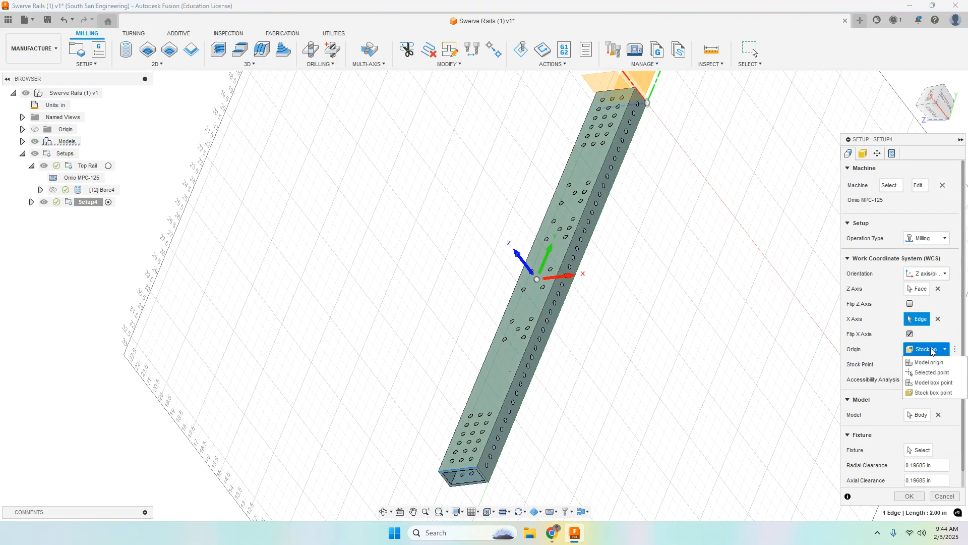
click(931, 382)
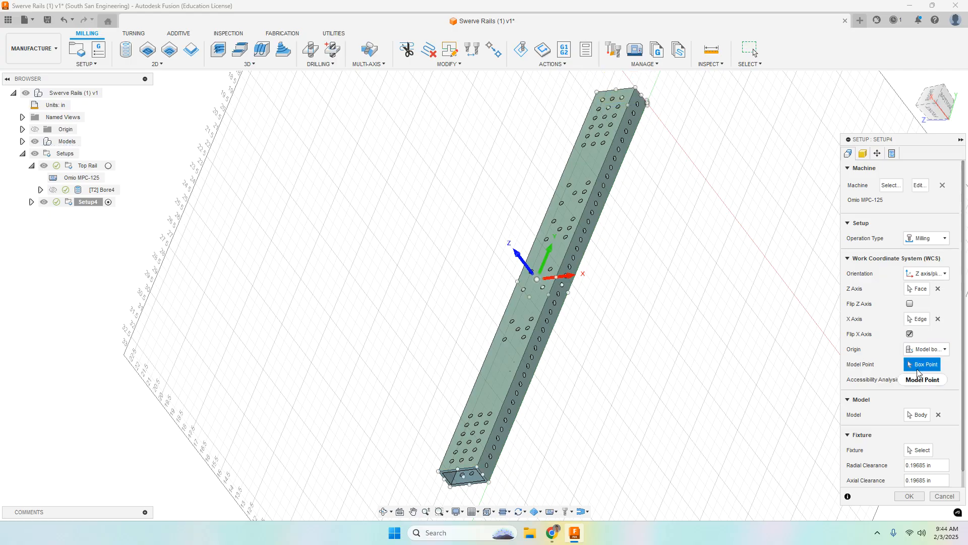
scroll(439, 474, up, 5)
click(437, 472)
scroll(498, 464, down, 5)
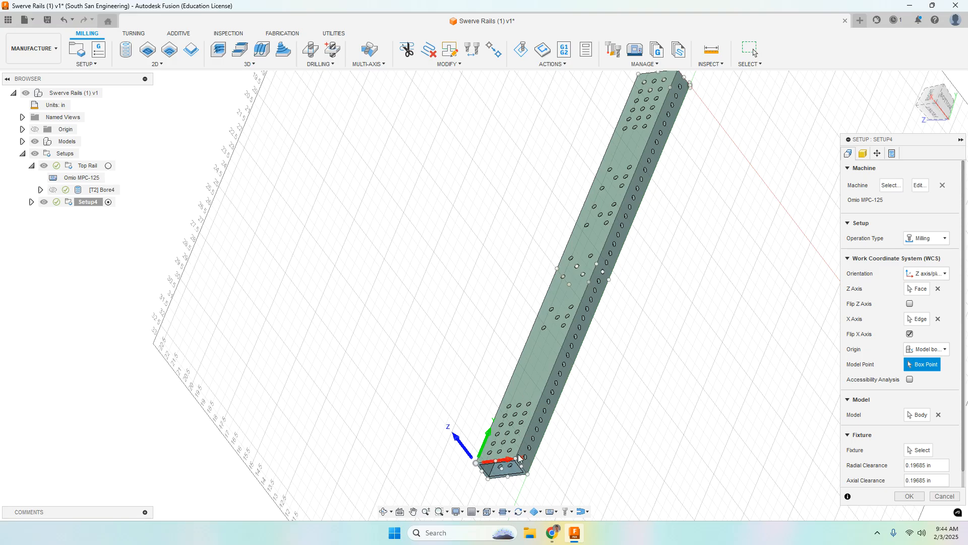
Review the stock mode options with From preceding setup selected, recheck the coordinate system settings, and accept the setup
click(863, 154)
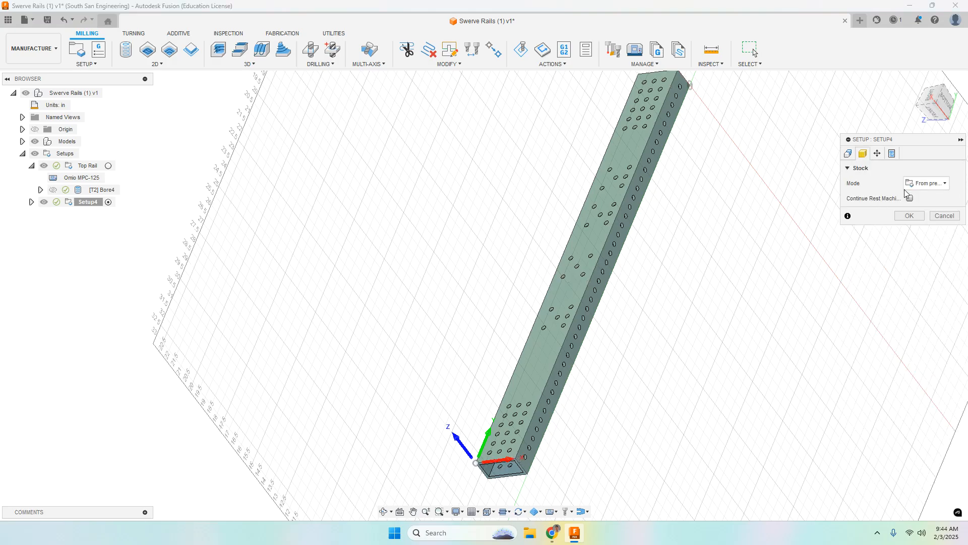
click(930, 185)
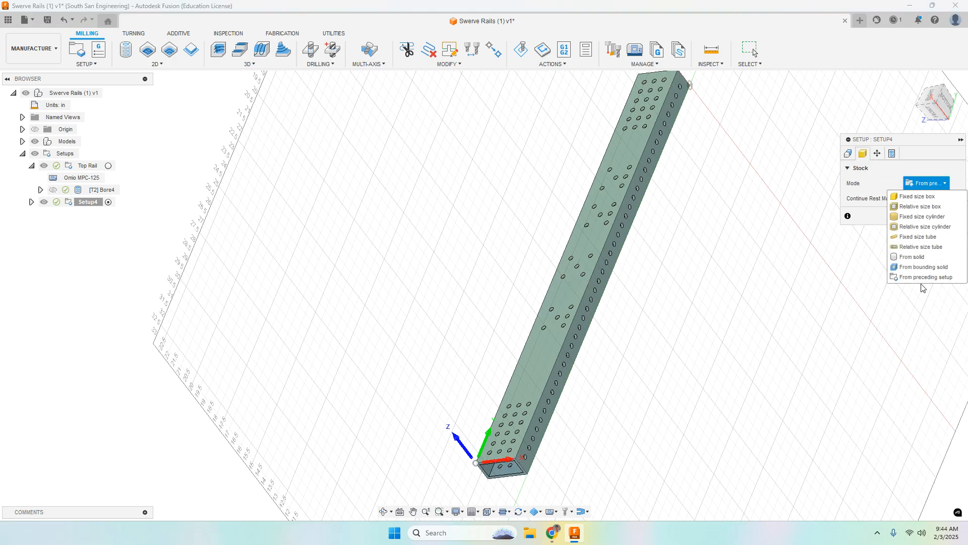
click(890, 172)
click(929, 184)
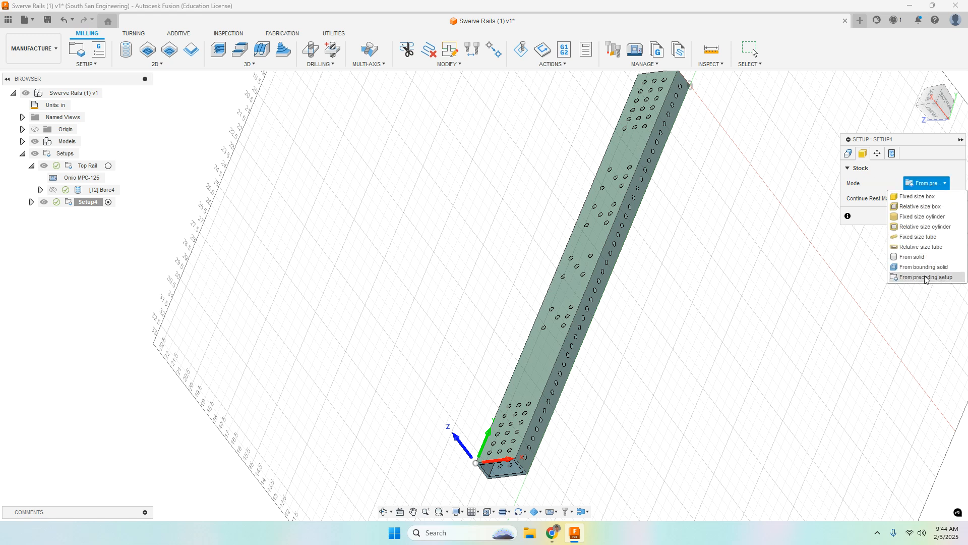
click(884, 182)
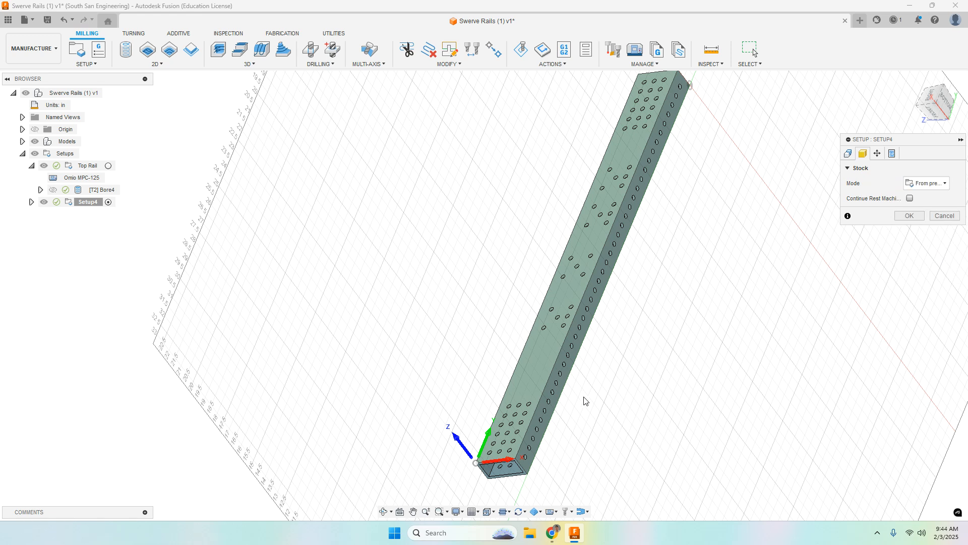
scroll(537, 432, up, 3)
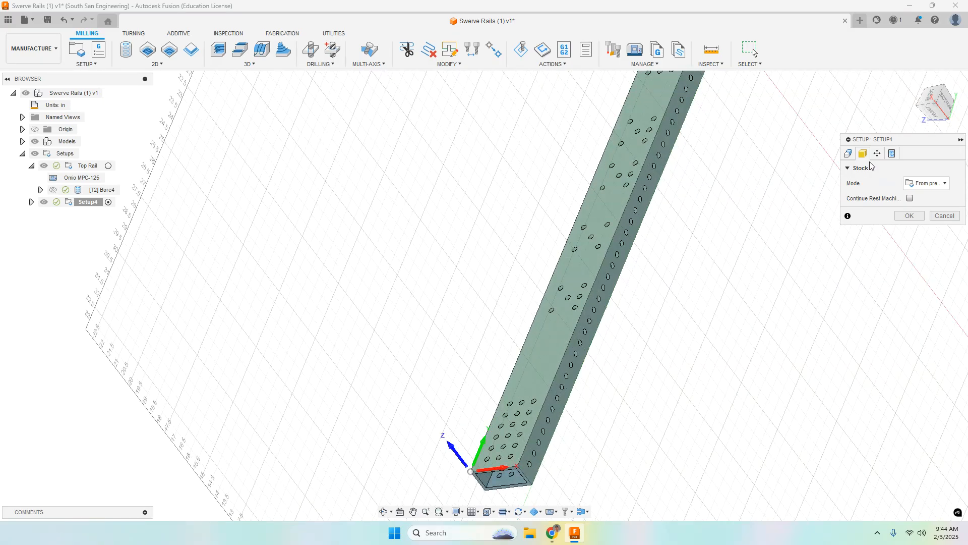
click(847, 153)
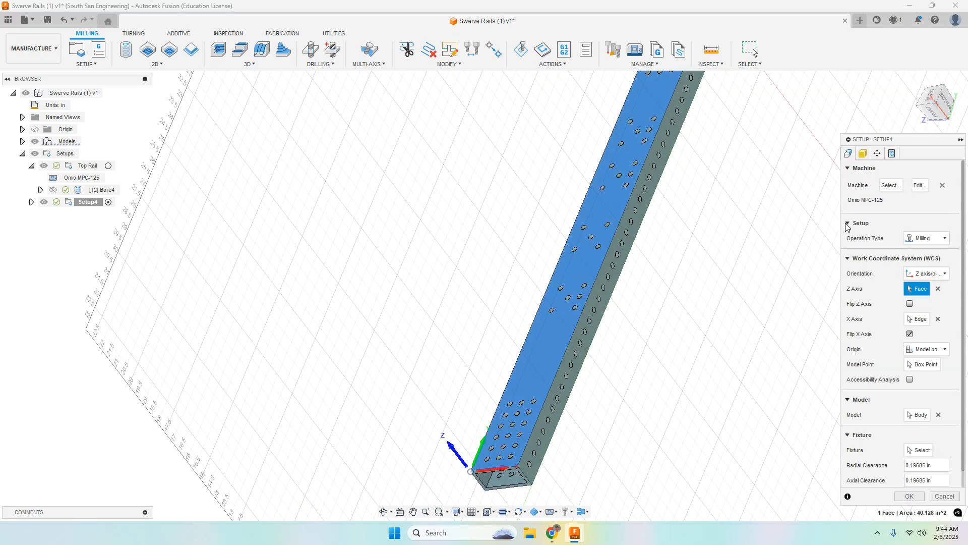
click(910, 496)
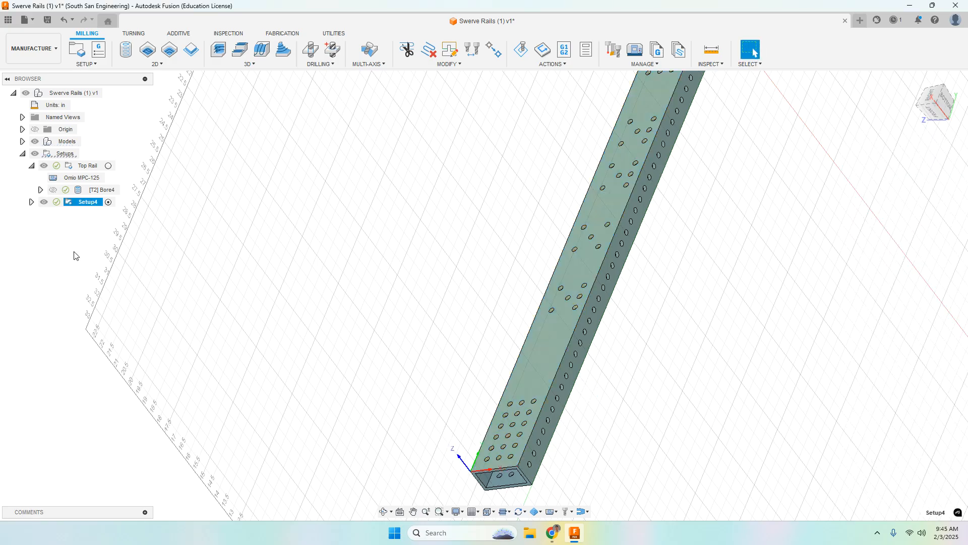
Rename the second setup as Side Rail
double_click(80, 203)
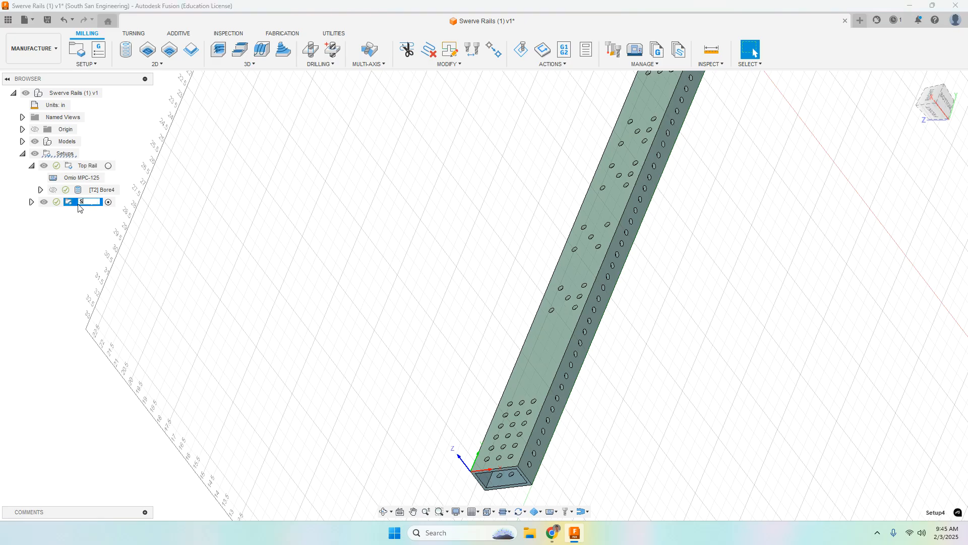
text(Side Rail)
key(Return)
Switch the active setup between Top Rail and Side Rail, leaving Side Rail active and both setups expanded
click(31, 165)
click(108, 166)
click(111, 178)
click(109, 167)
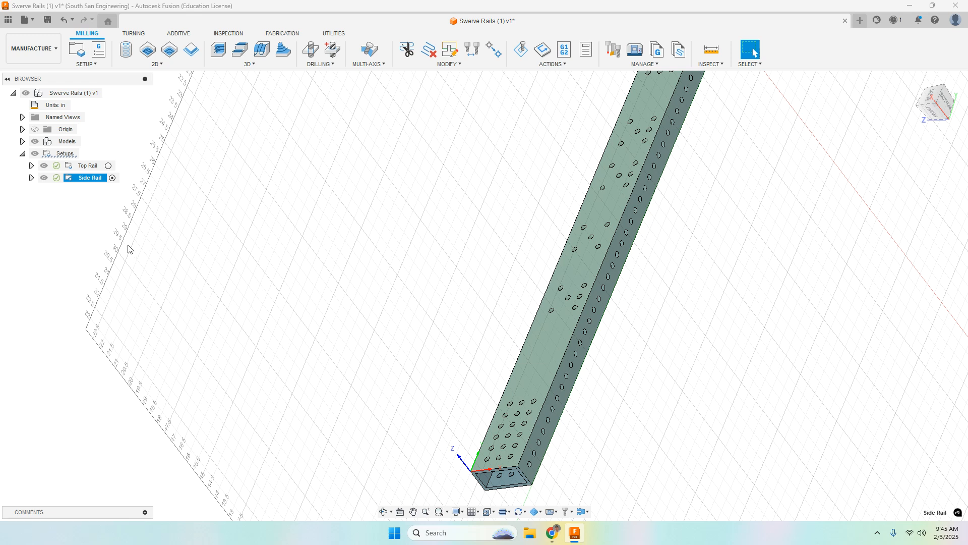
click(31, 178)
click(32, 165)
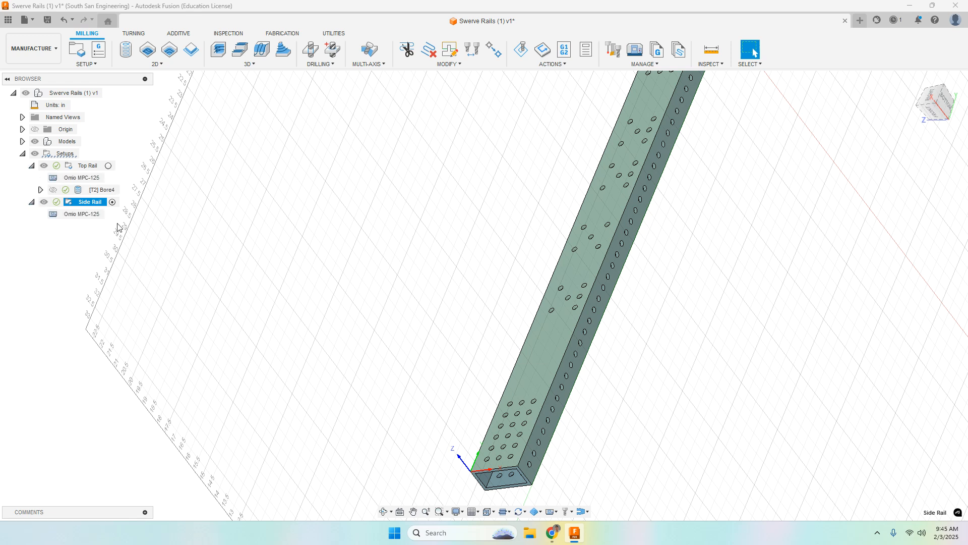
click(90, 202)
key(Return)
click(126, 49)
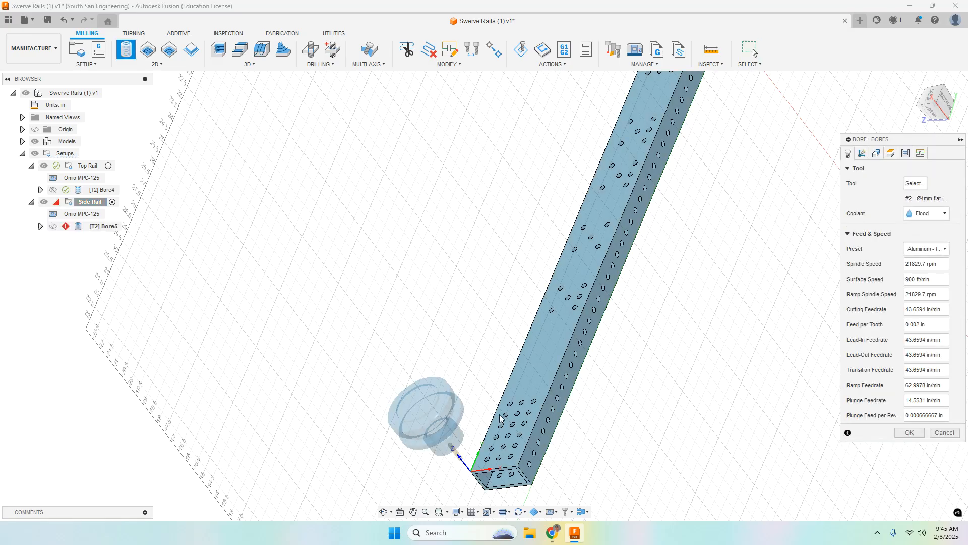
click(501, 429)
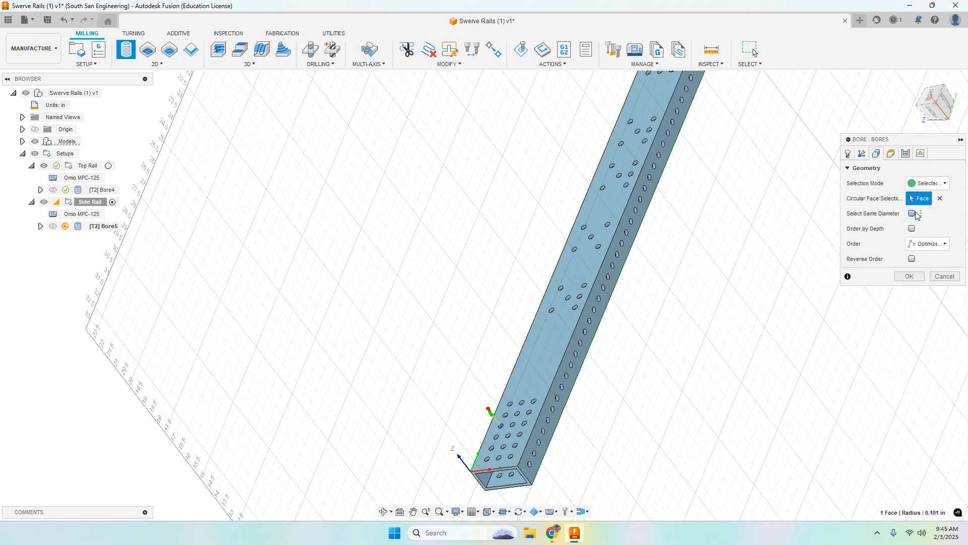
click(912, 213)
click(848, 153)
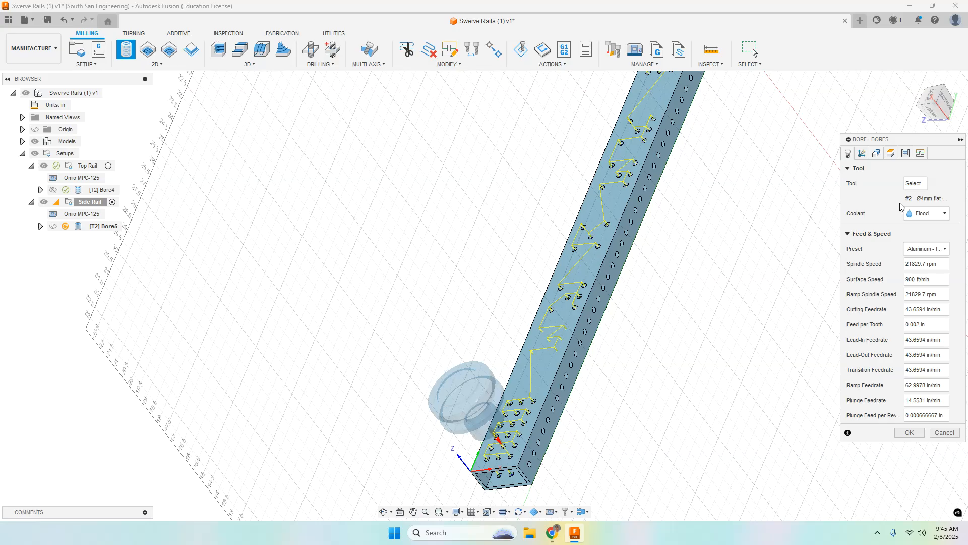
click(876, 153)
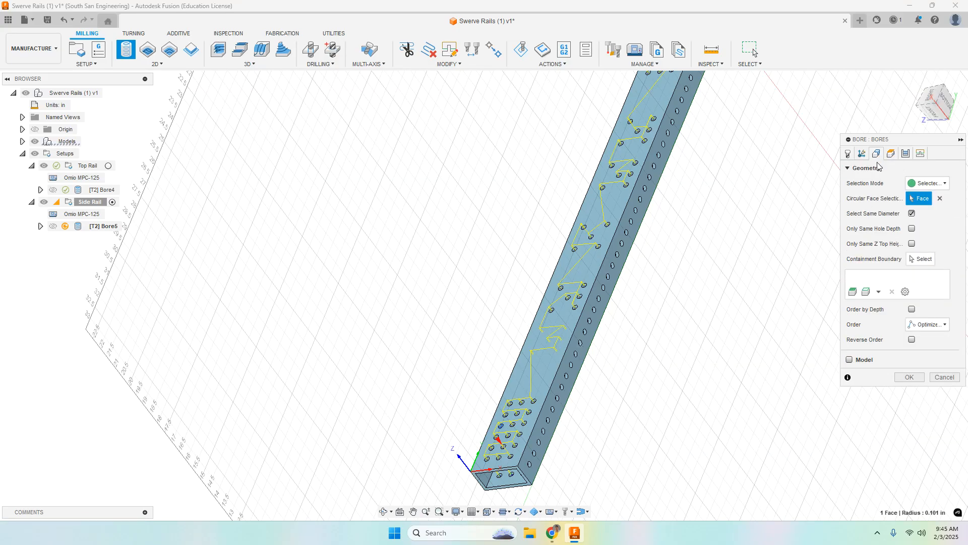
click(893, 154)
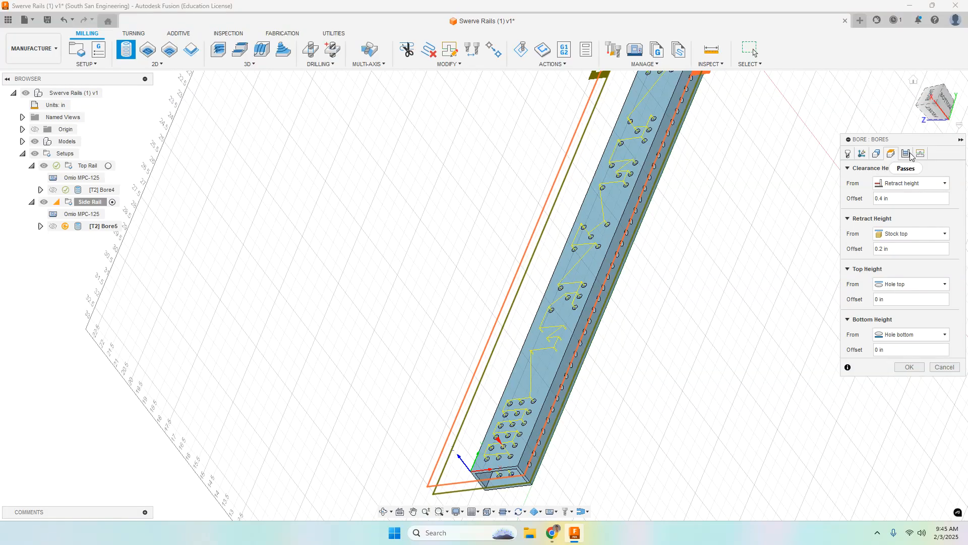
click(908, 154)
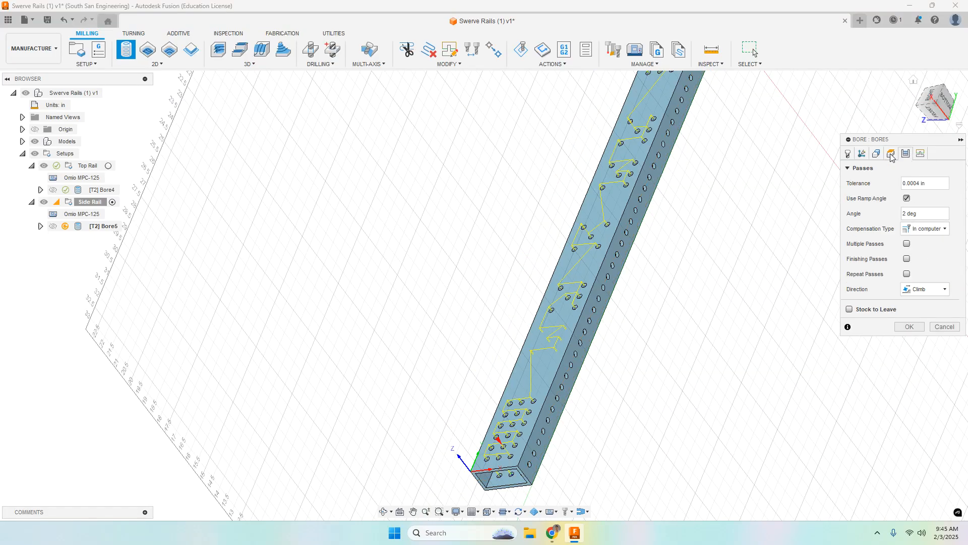
click(891, 154)
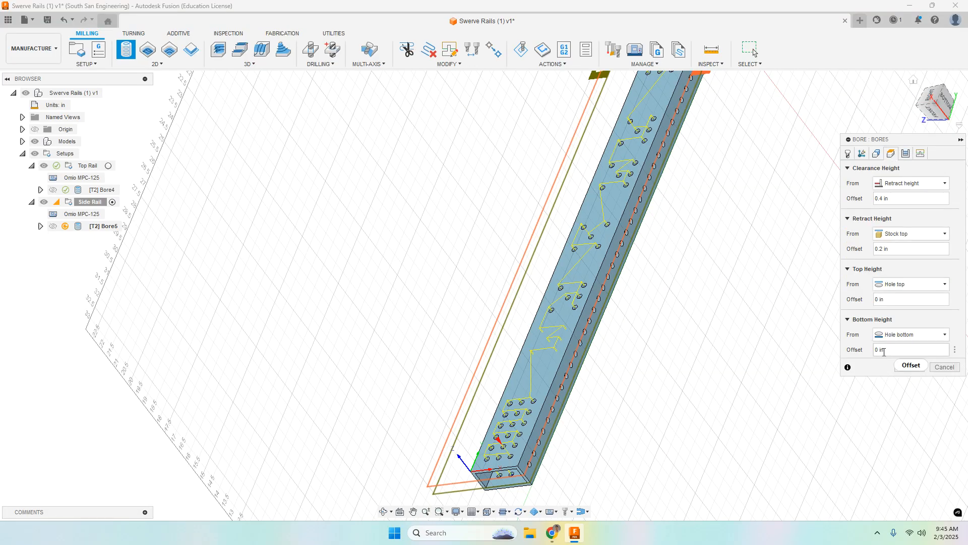
click(941, 368)
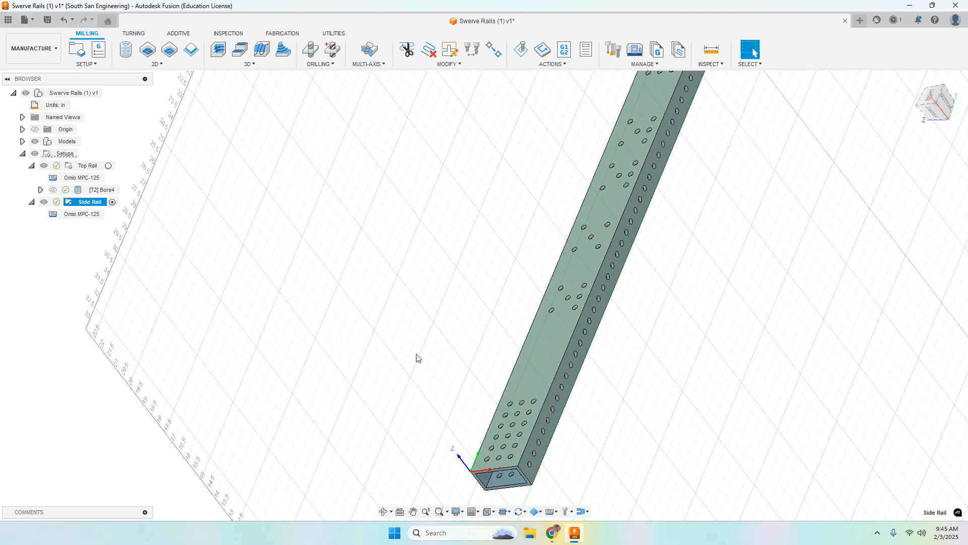
Compare the origins and axis directions of the Top Rail and Side Rail setups at the rail's open end
scroll(292, 352, down, 4)
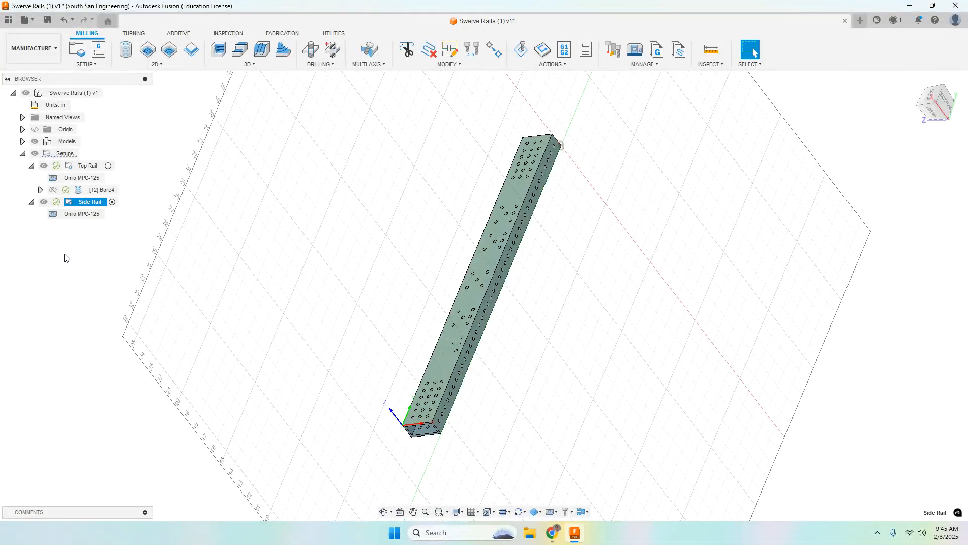
click(70, 92)
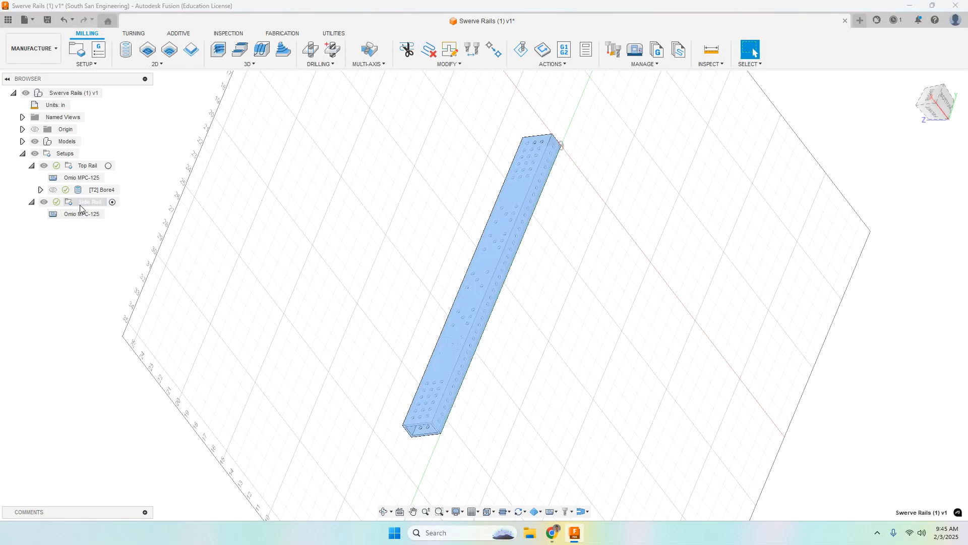
click(80, 167)
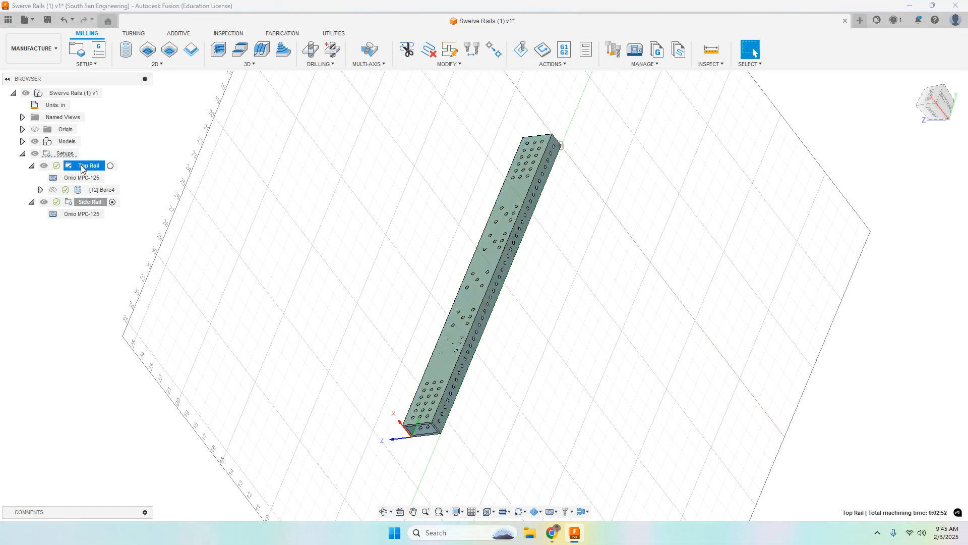
shift+middle_drag(387, 303, 533, 361)
click(90, 202)
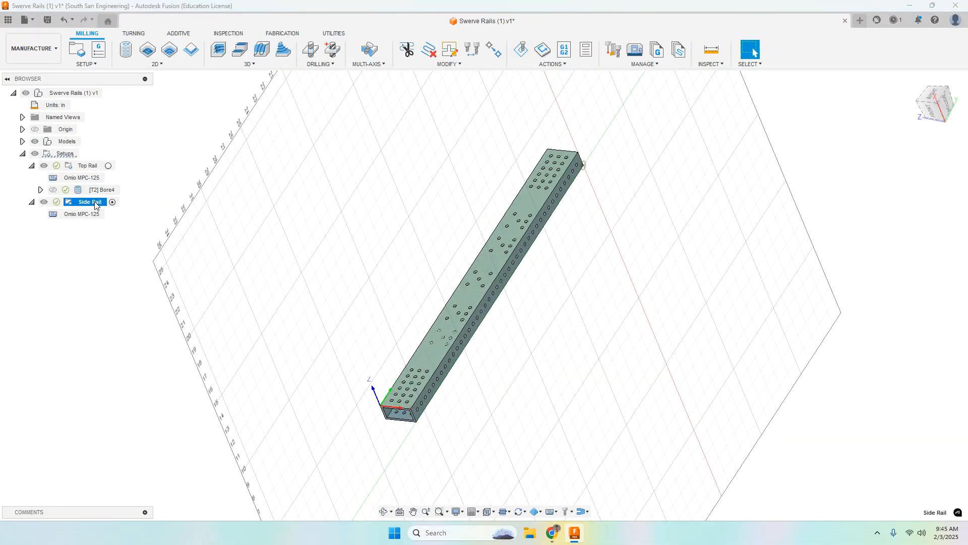
scroll(385, 417, up, 4)
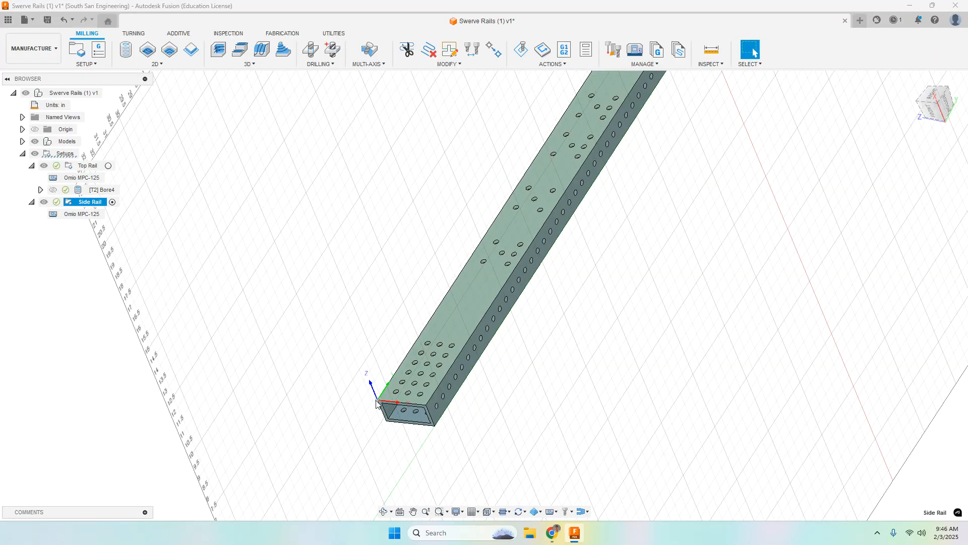
shift+middle_drag(512, 405, 495, 353)
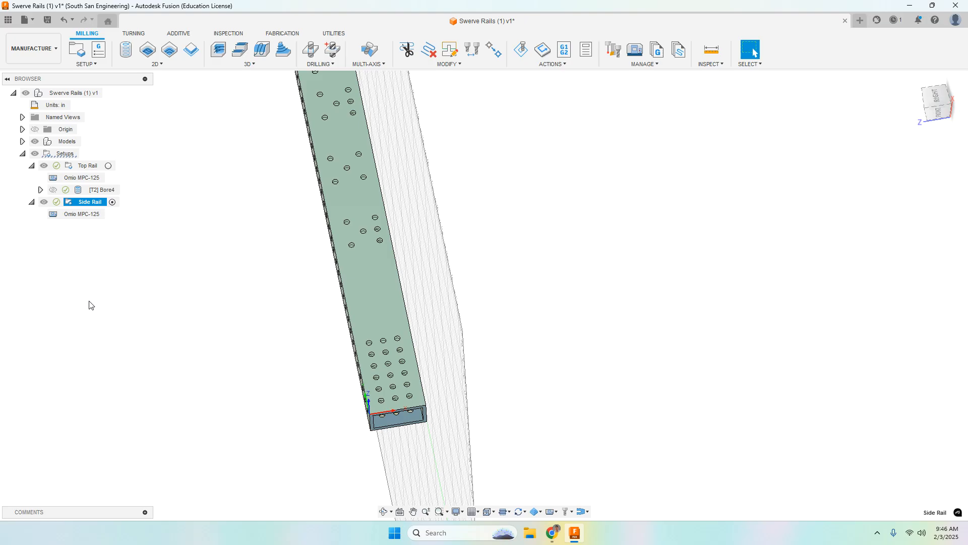